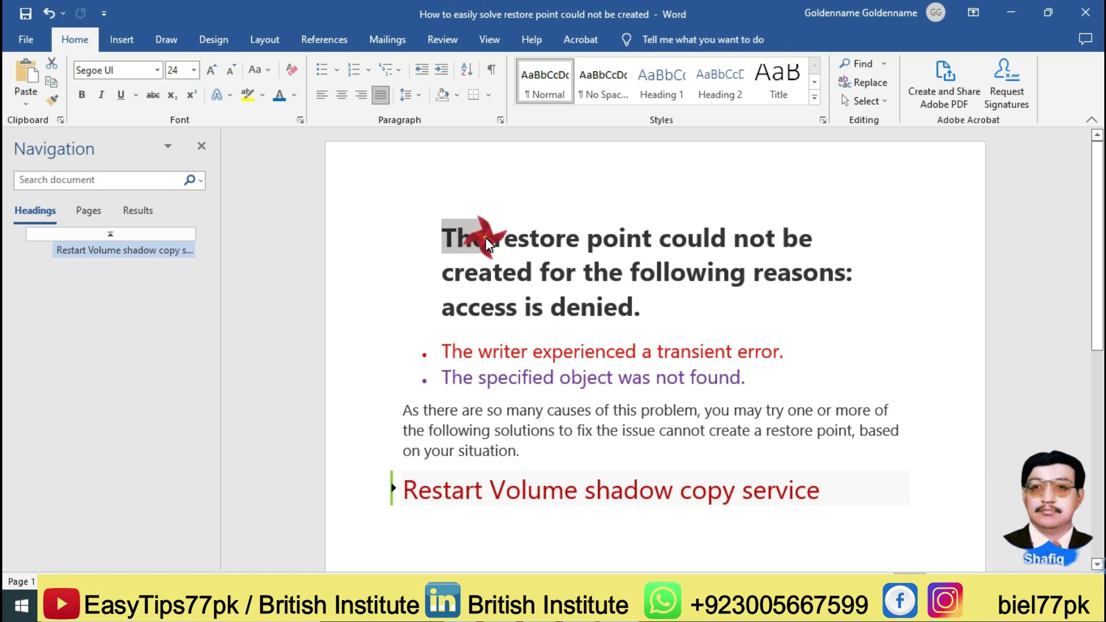
# Step: Read the restore point error text, its two listed reasons and the Restart Volume shadow copy service heading
pyautogui.moveTo(487, 243); pyautogui.dragTo(720, 240)
pyautogui.moveTo(793, 238); pyautogui.dragTo(807, 269)
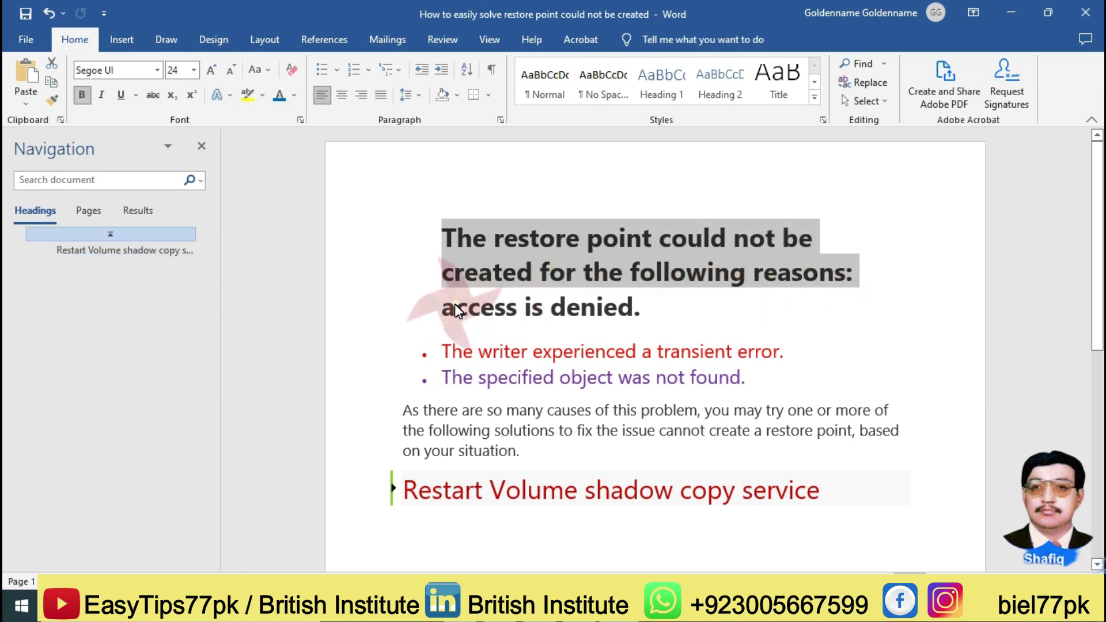
pyautogui.moveTo(440, 310); pyautogui.dragTo(613, 311)
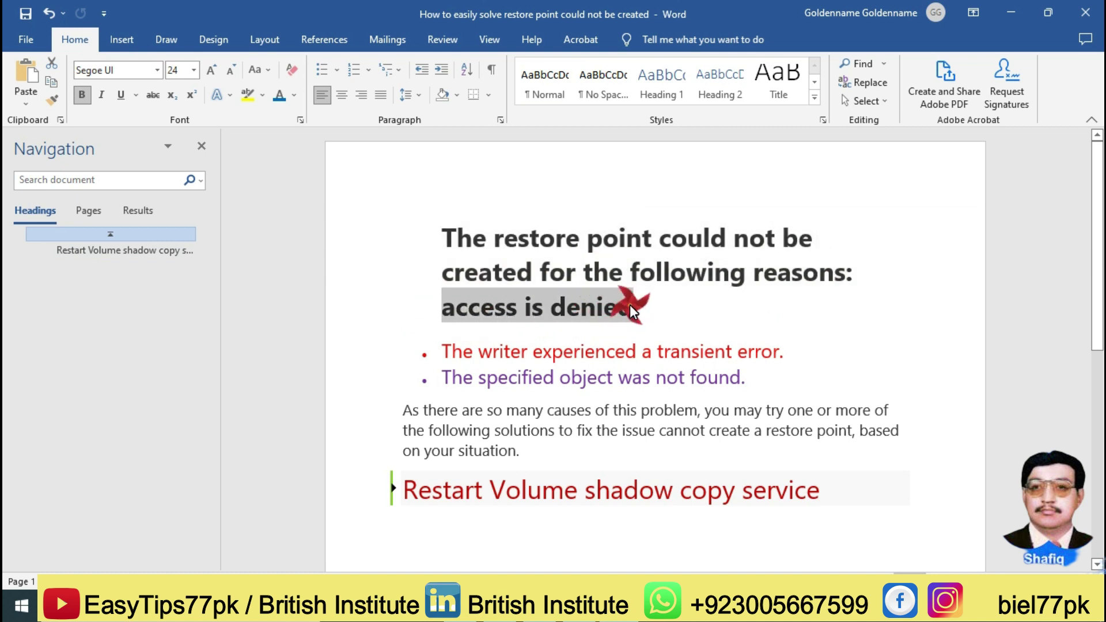
pyautogui.click(440, 352)
pyautogui.moveTo(440, 353); pyautogui.dragTo(443, 351)
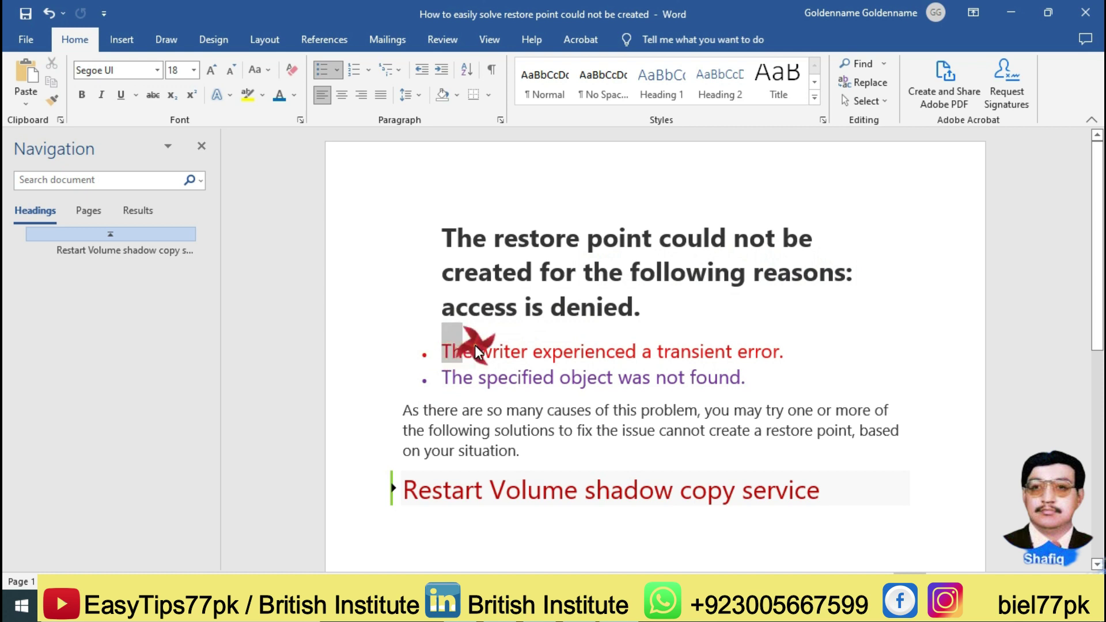
pyautogui.moveTo(523, 344); pyautogui.dragTo(773, 332)
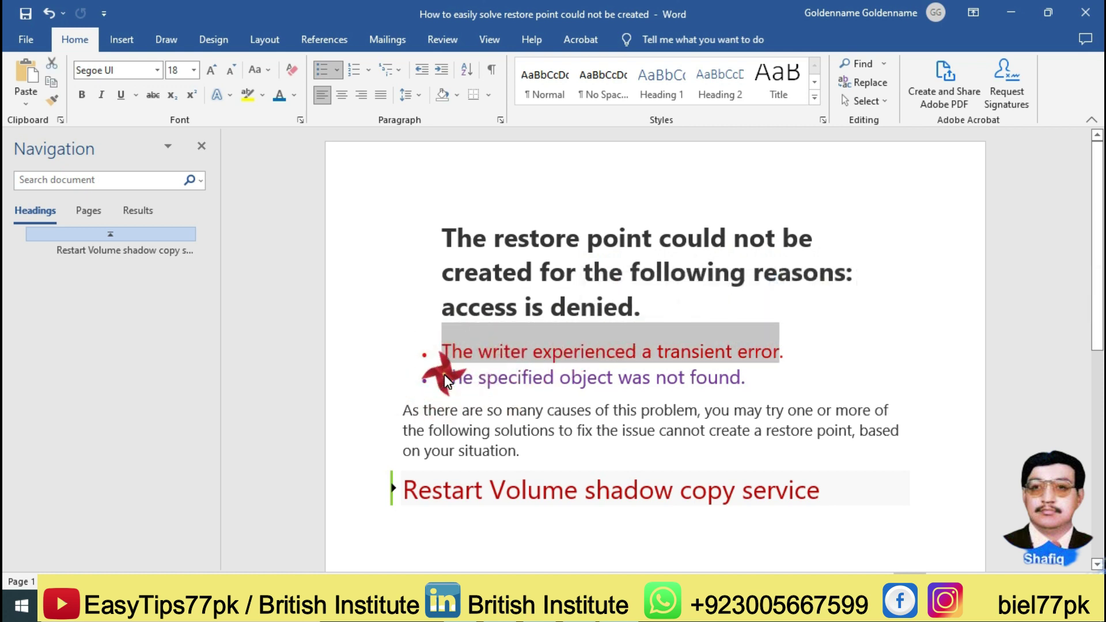
pyautogui.moveTo(444, 374); pyautogui.dragTo(719, 367)
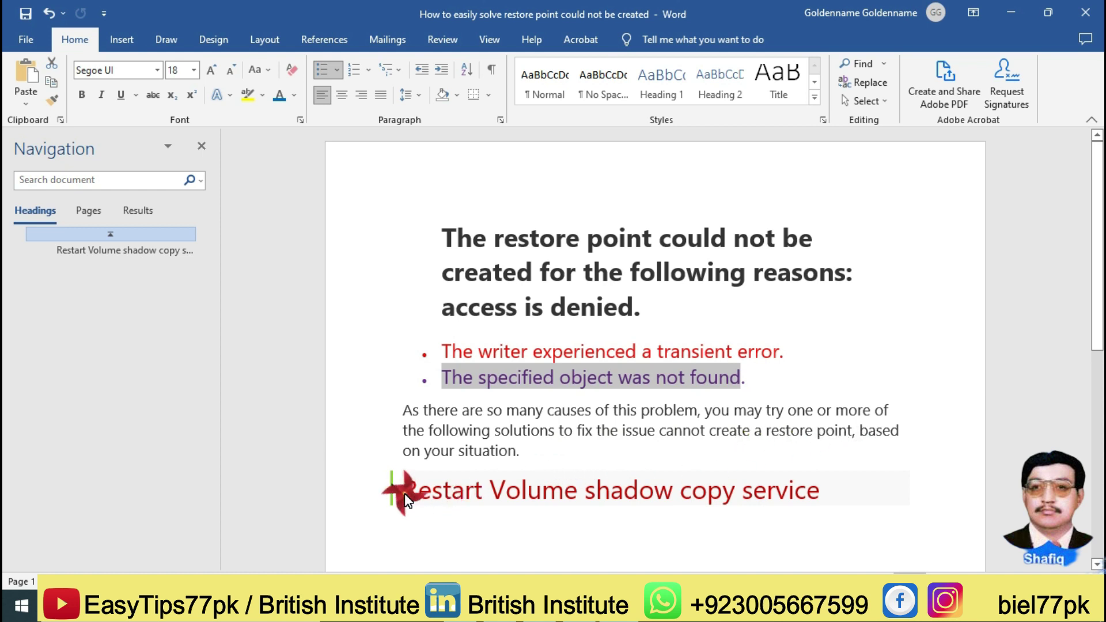
pyautogui.moveTo(404, 493); pyautogui.dragTo(806, 488)
# Step: Read instructions 1 to 3 under the Restart Volume shadow copy service heading
pyautogui.scroll(-2, 870, 350)
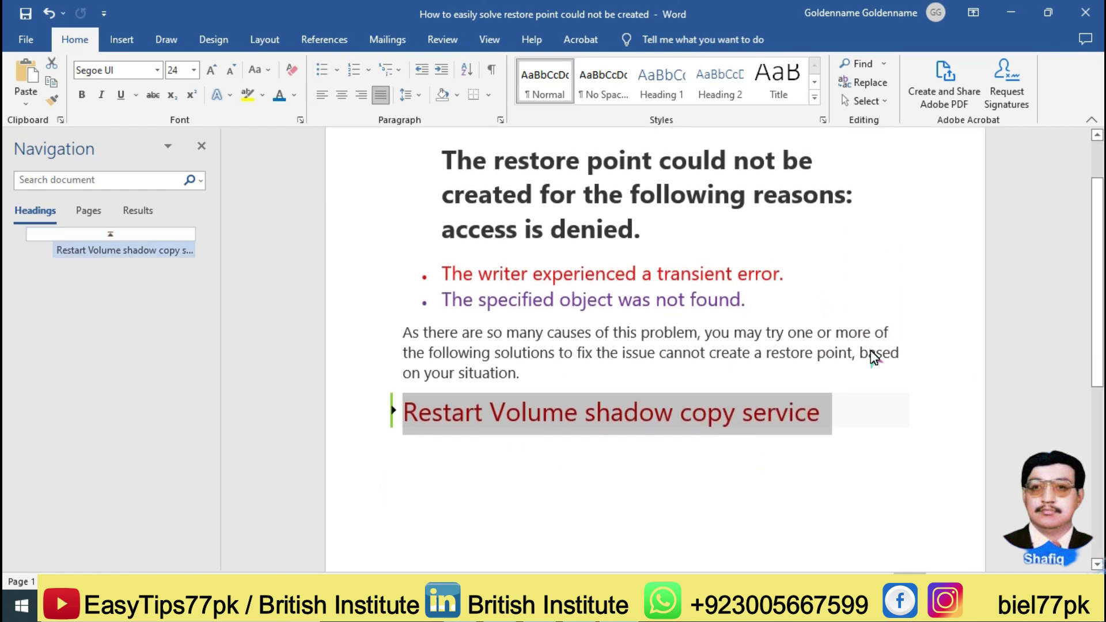
pyautogui.scroll(-5, 873, 357)
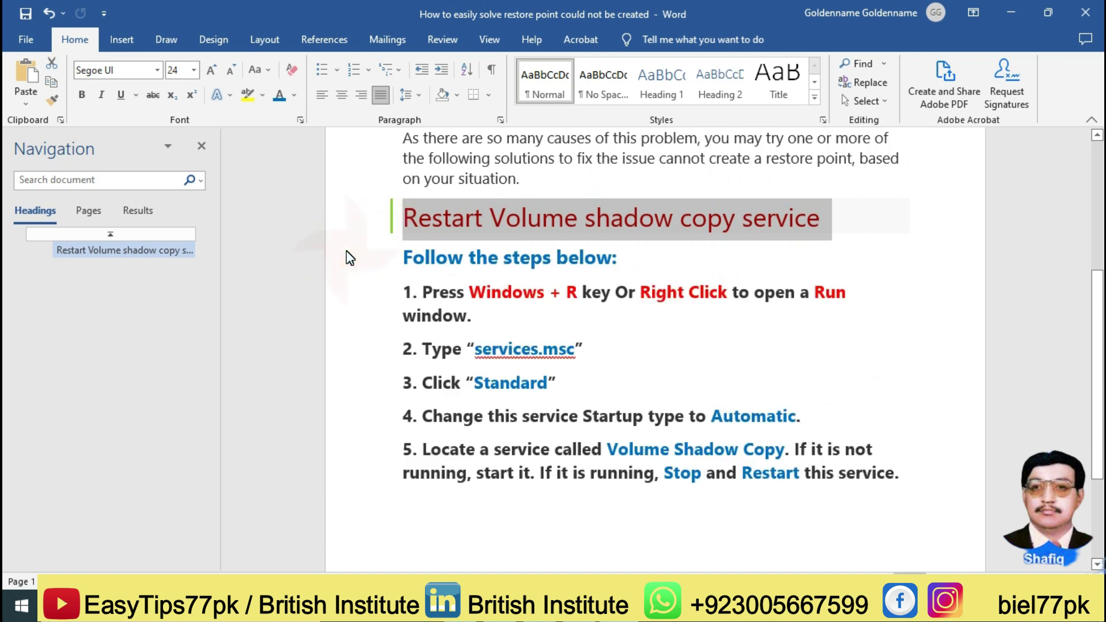
pyautogui.click(397, 258)
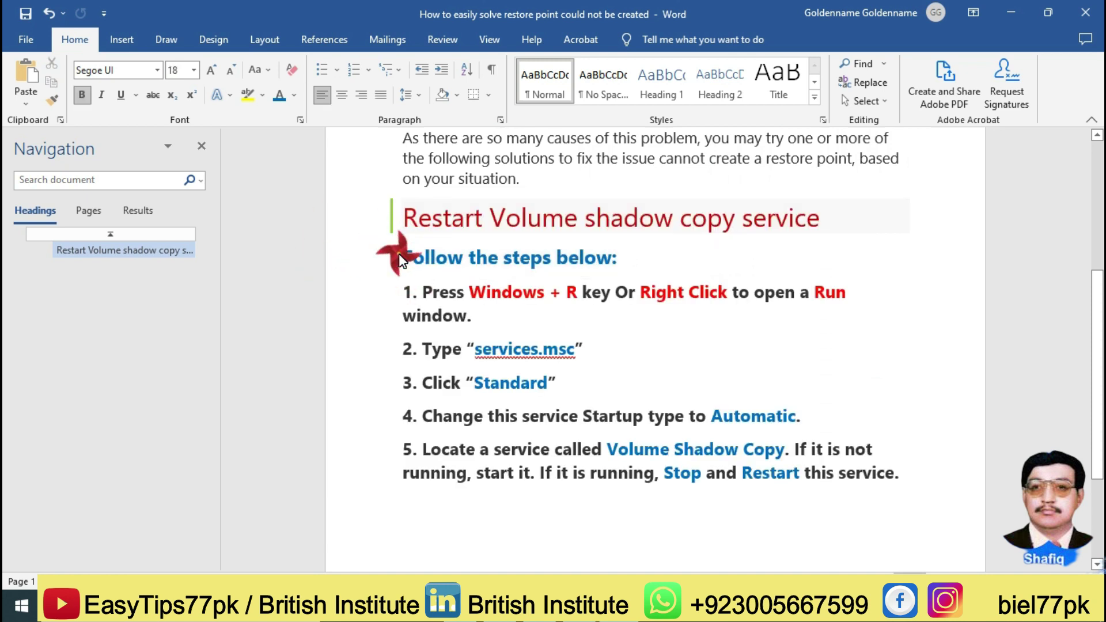
pyautogui.moveTo(398, 254); pyautogui.dragTo(622, 258)
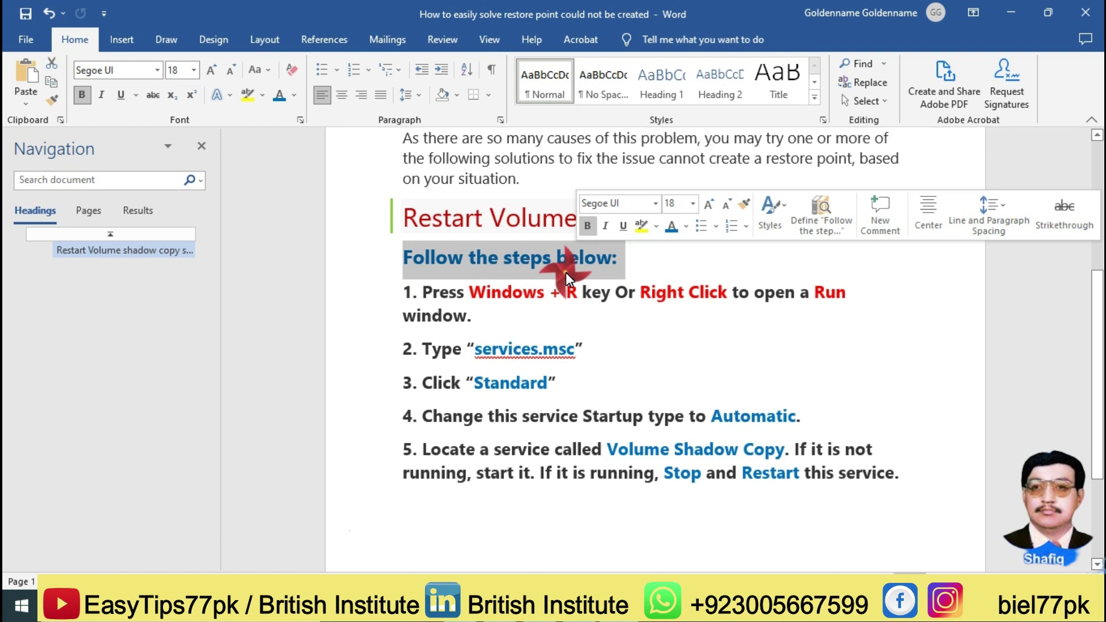
pyautogui.click(406, 295)
pyautogui.moveTo(405, 297); pyautogui.dragTo(482, 315)
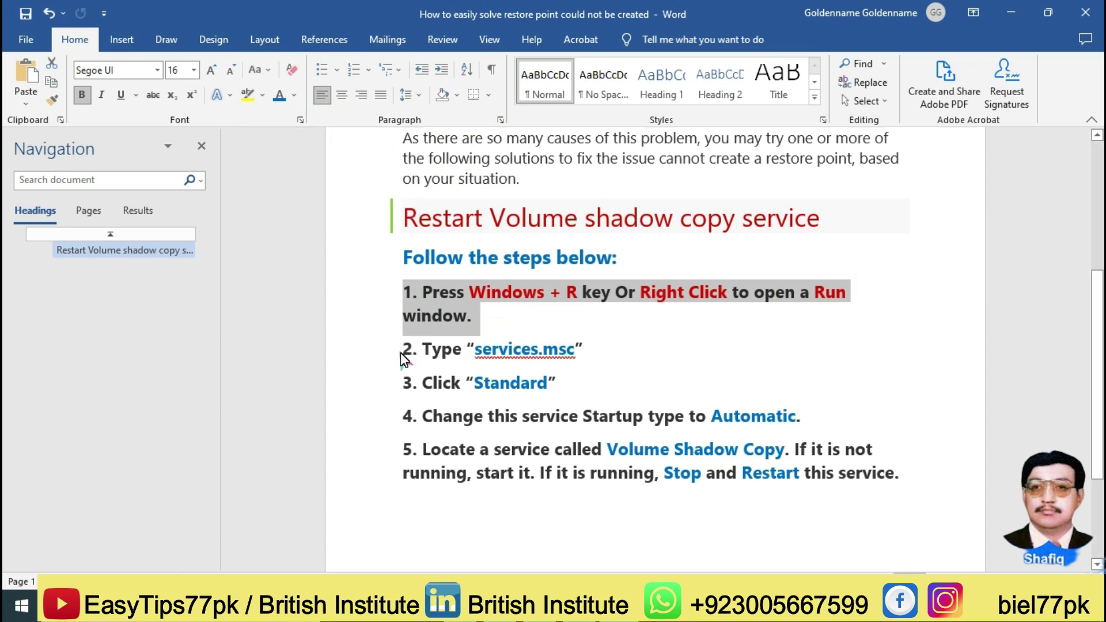
pyautogui.moveTo(399, 353); pyautogui.dragTo(592, 343)
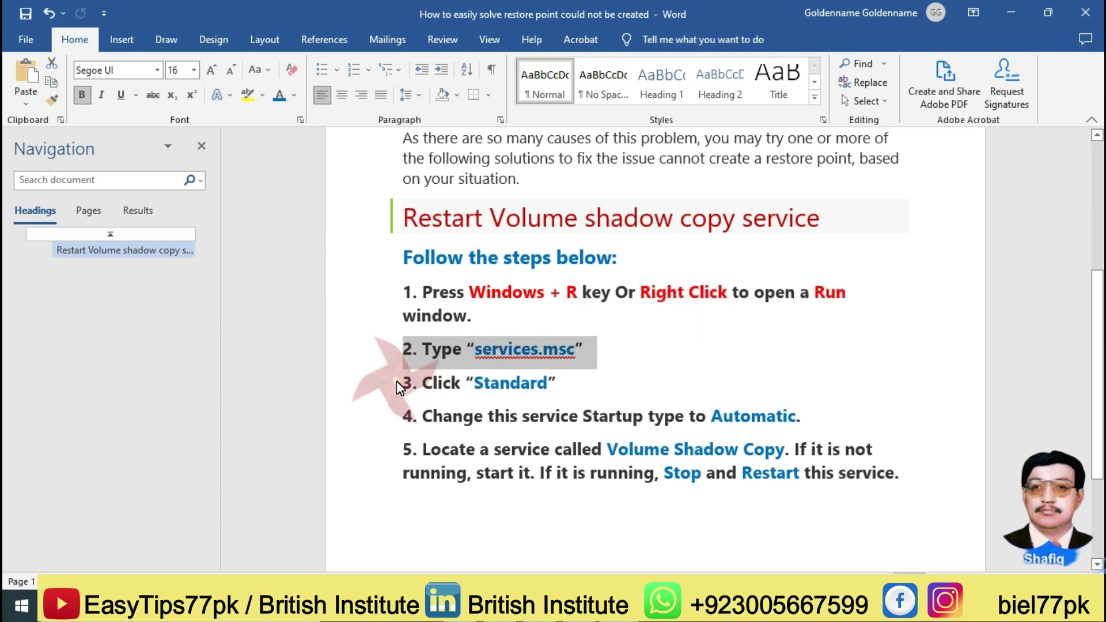
pyautogui.moveTo(400, 382); pyautogui.dragTo(416, 383)
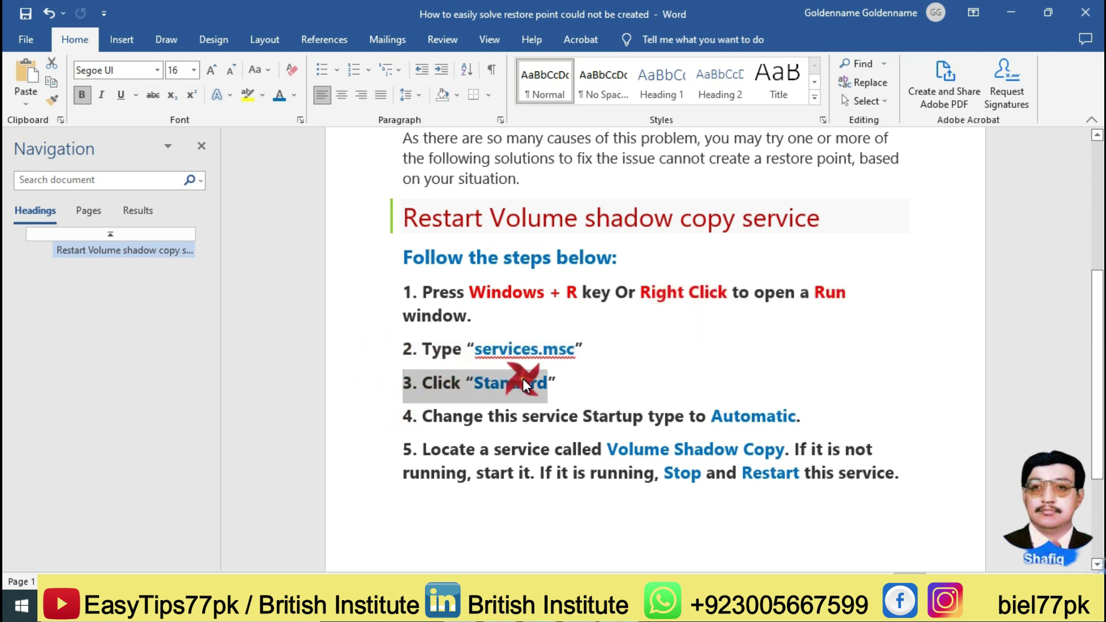
pyautogui.moveTo(560, 380); pyautogui.dragTo(560, 380)
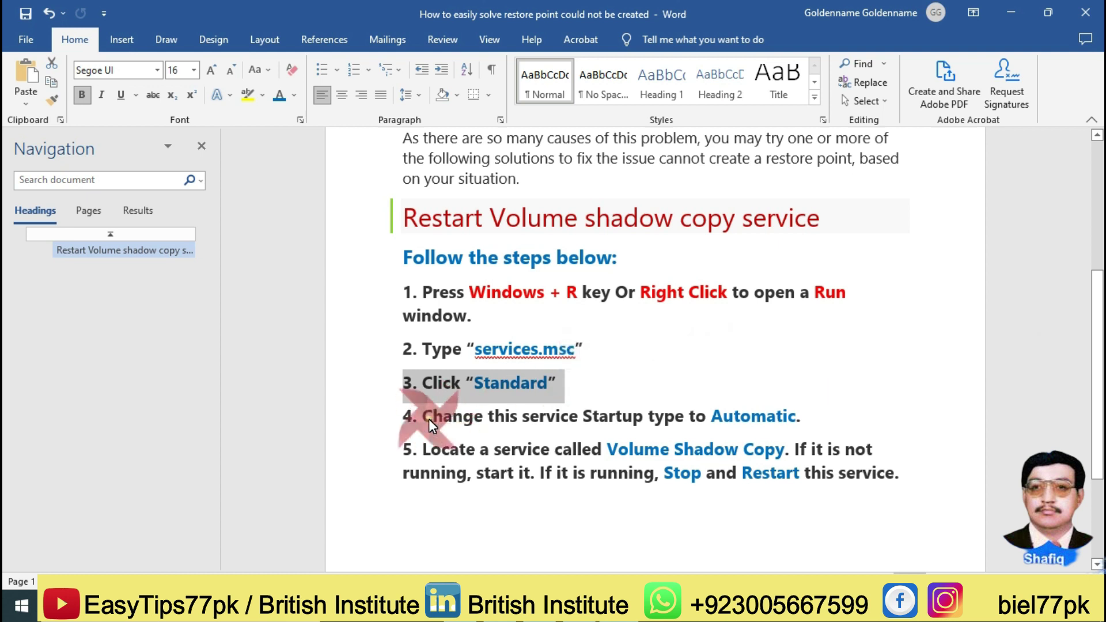
# Step: Read instructions 4 and 5 about the Startup type and about stopping and restarting the Volume Shadow Copy service
pyautogui.click(406, 416)
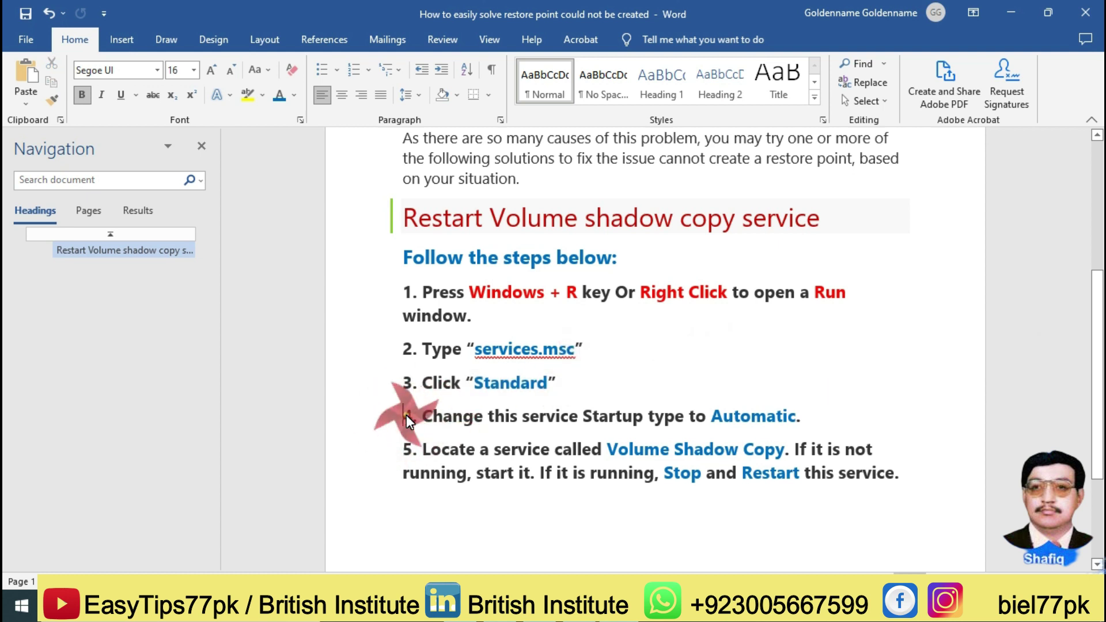
pyautogui.moveTo(608, 416); pyautogui.dragTo(809, 412)
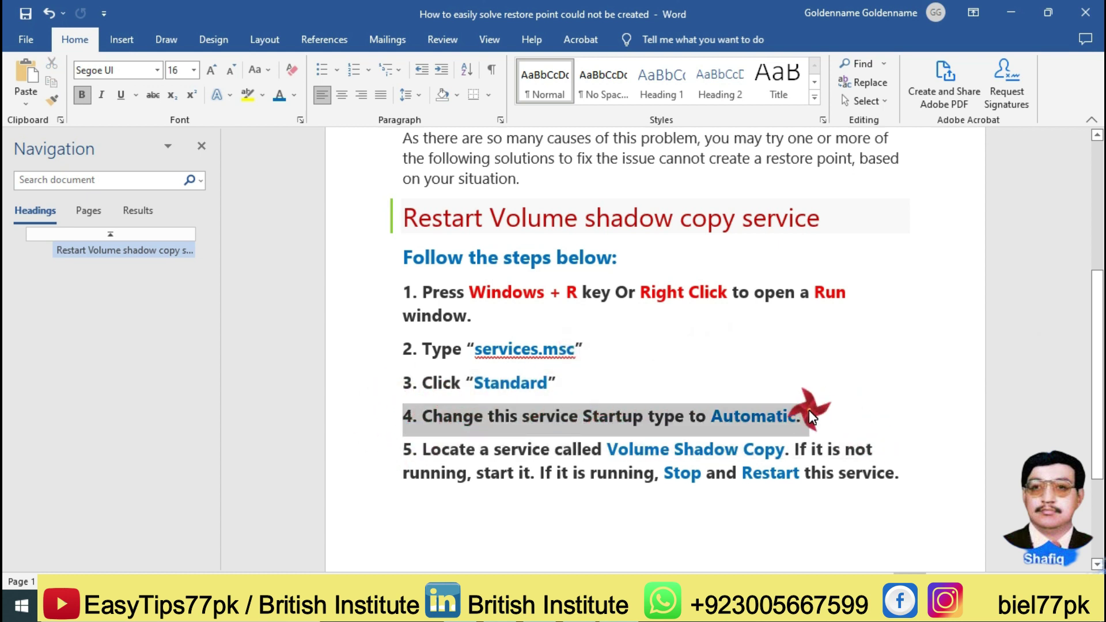
pyautogui.click(793, 415)
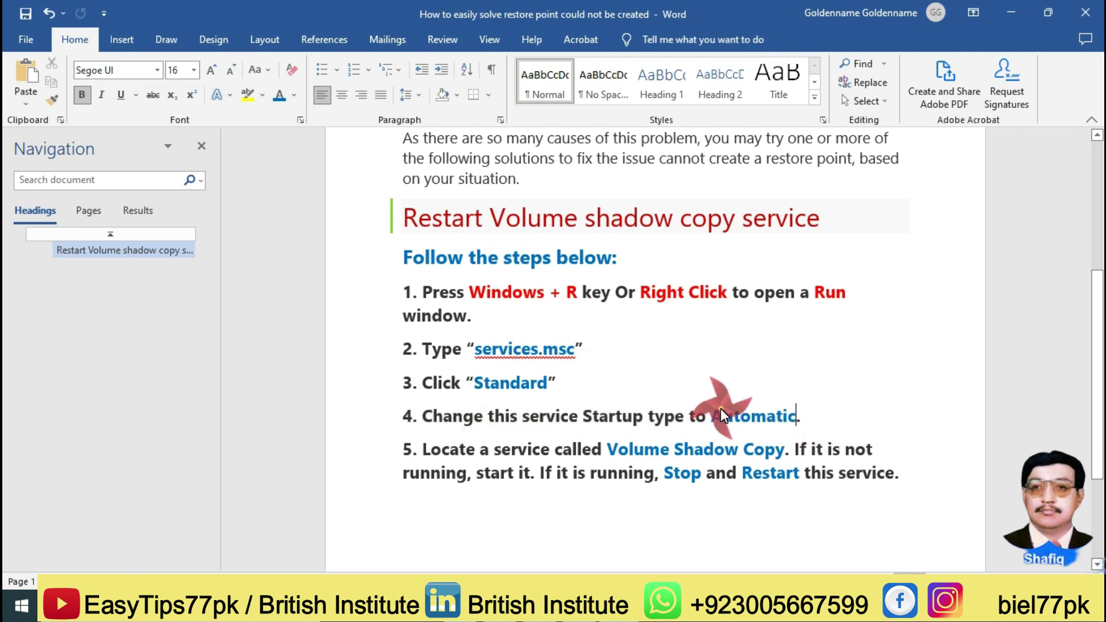
pyautogui.moveTo(753, 417)
pyautogui.mouseDown()
pyautogui.moveTo(775, 420)
pyautogui.moveTo(765, 412)
pyautogui.mouseUp()
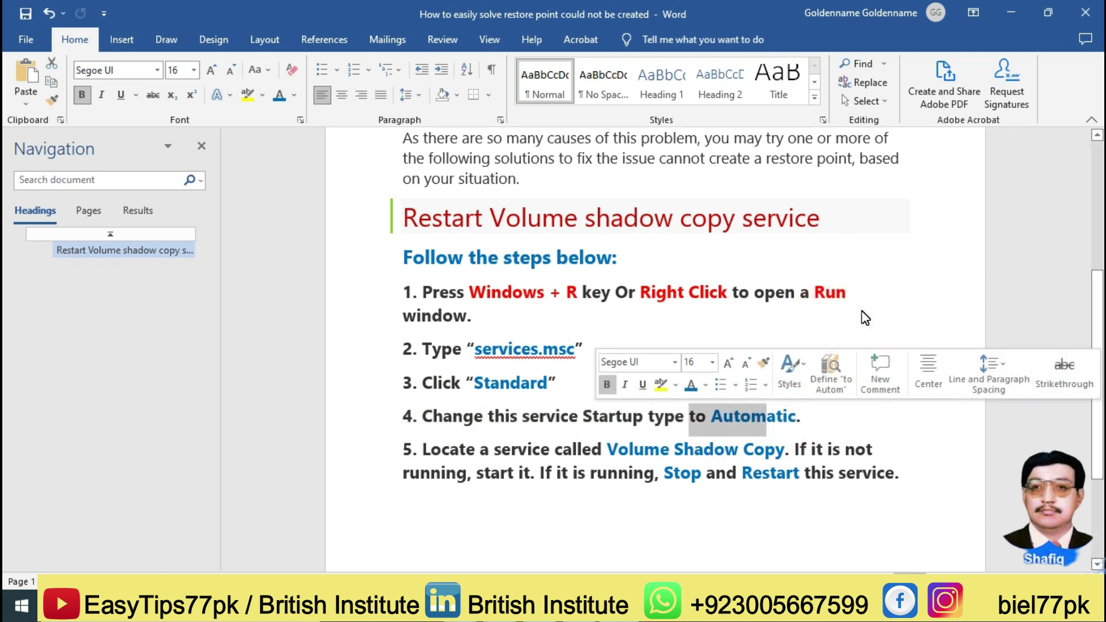
pyautogui.click(919, 254)
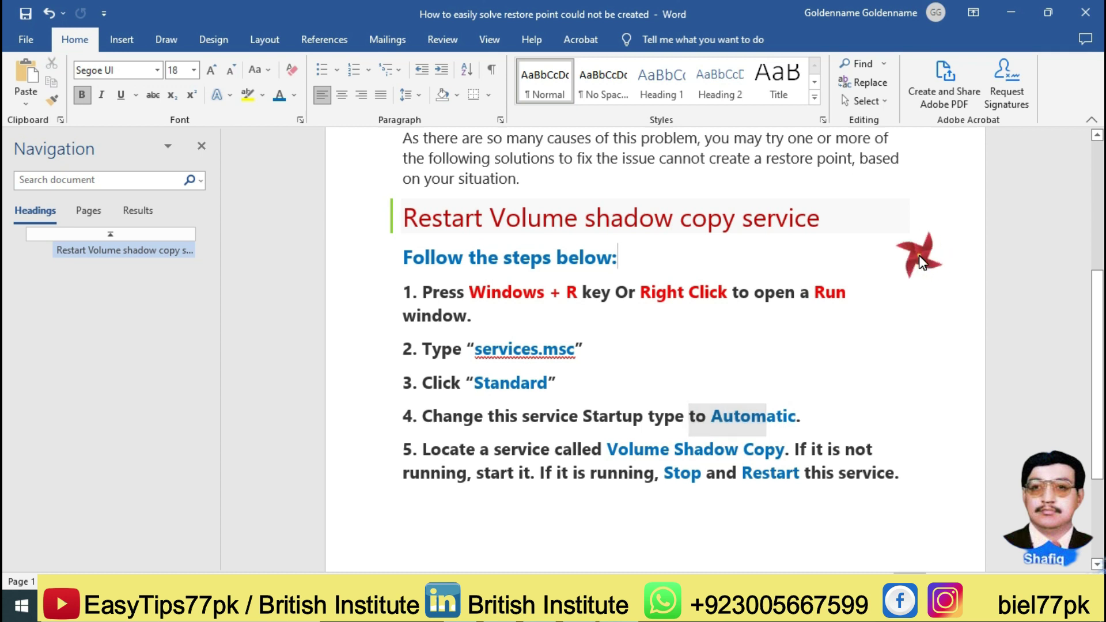
pyautogui.click(405, 452)
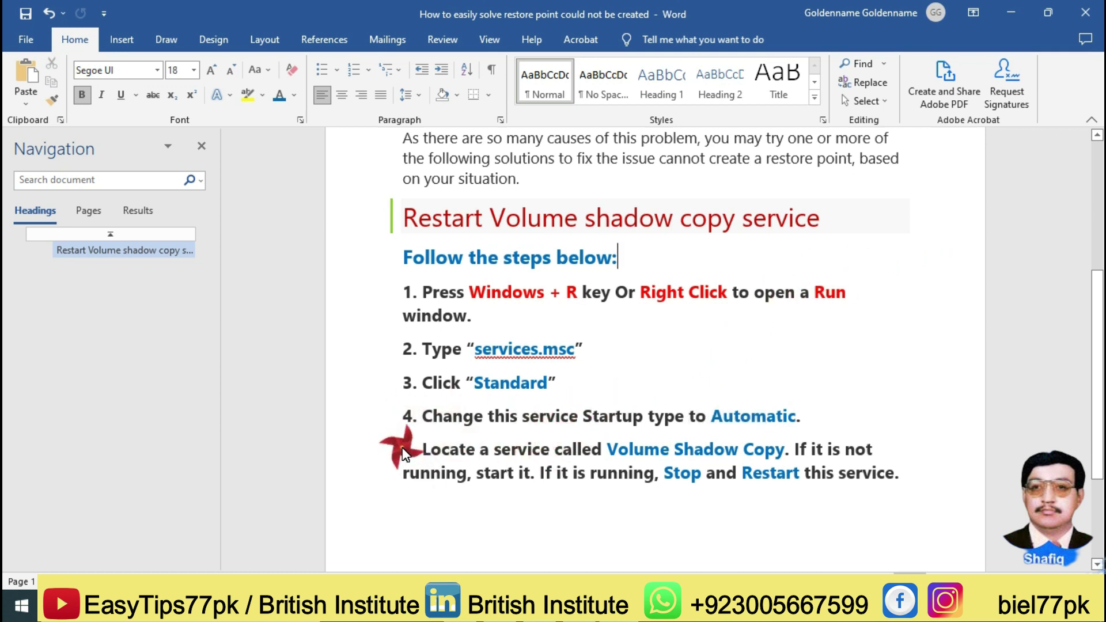
pyautogui.moveTo(405, 454); pyautogui.dragTo(899, 472)
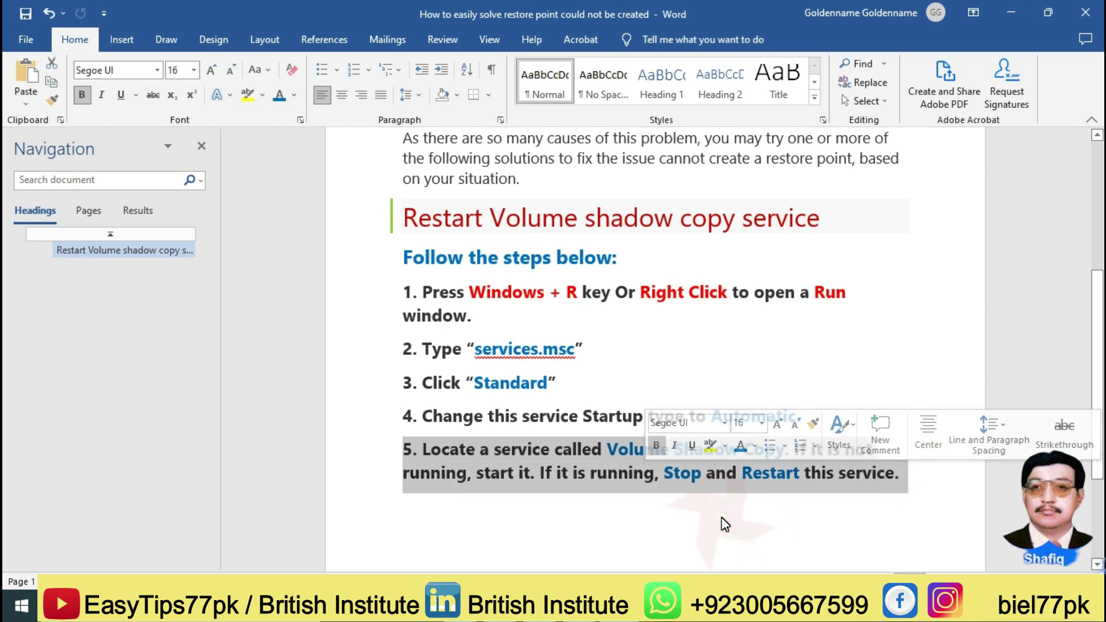
pyautogui.click(721, 517)
pyautogui.moveTo(664, 474); pyautogui.dragTo(804, 483)
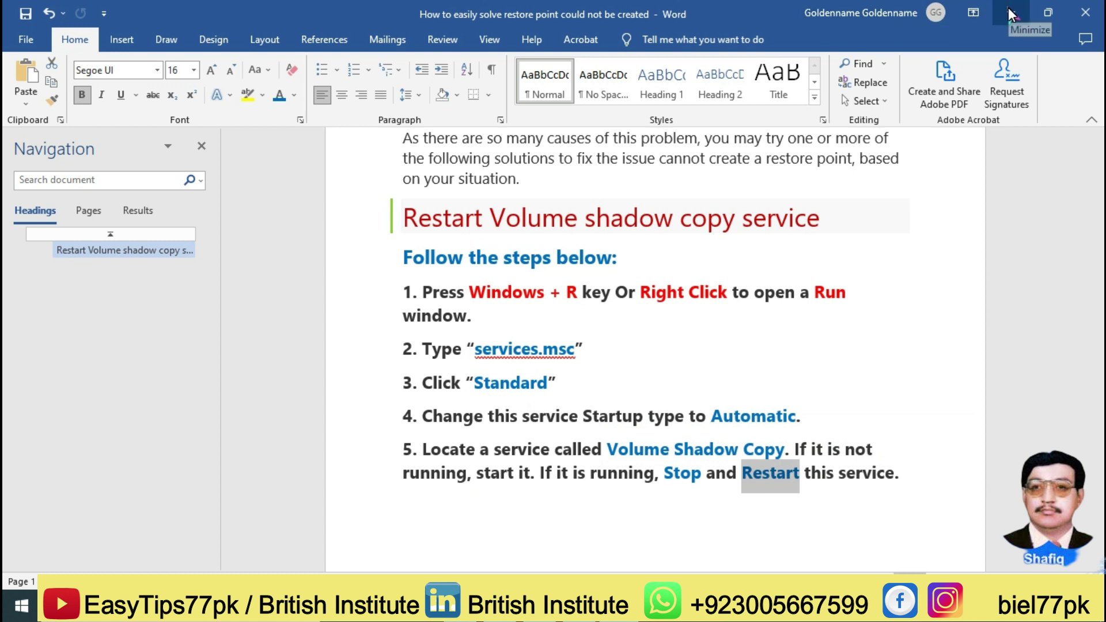
# Step: Add the line "Let's do practical" below instruction 5, leaving one blank line between them
pyautogui.scroll(-3, 665, 257)
pyautogui.scroll(-2, 519, 351)
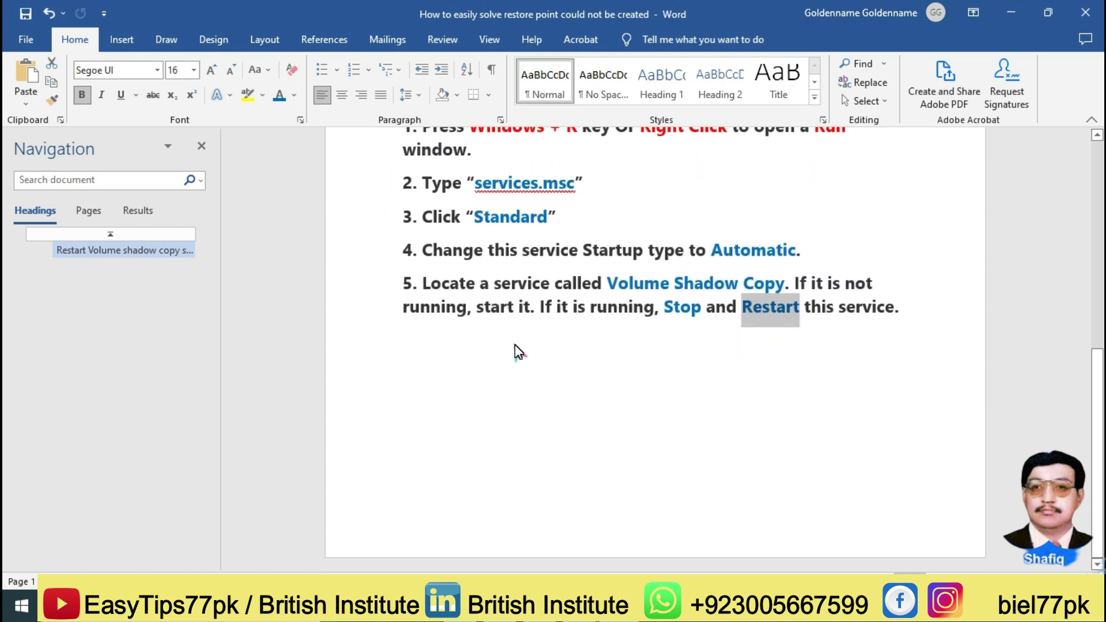
pyautogui.click(921, 321)
pyautogui.press('Return')
pyautogui.press('Return')
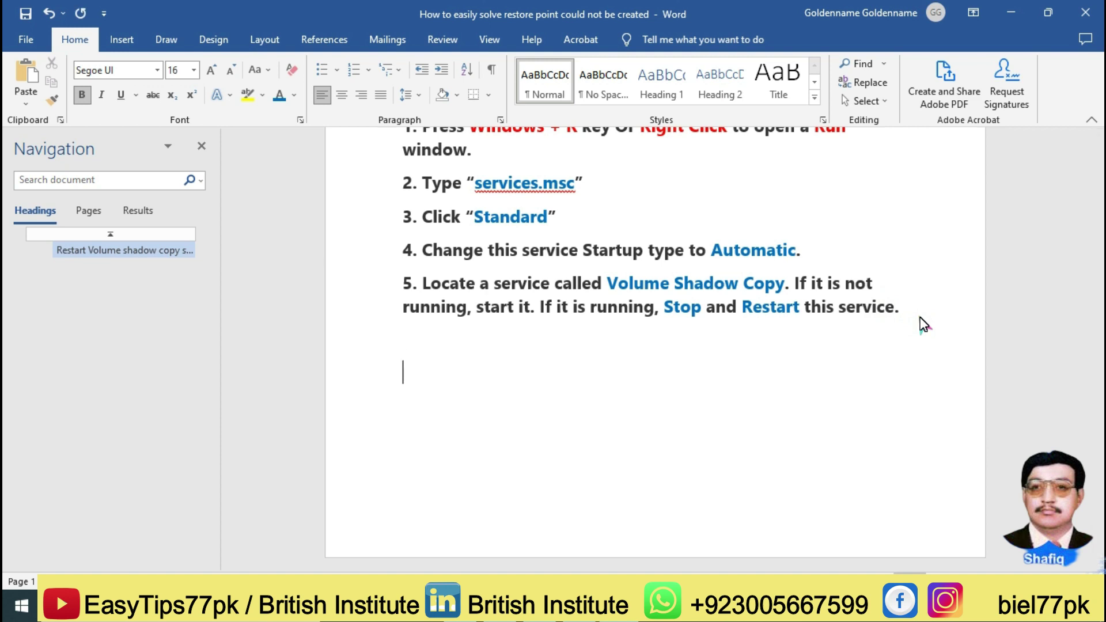
pyautogui.write('Let')
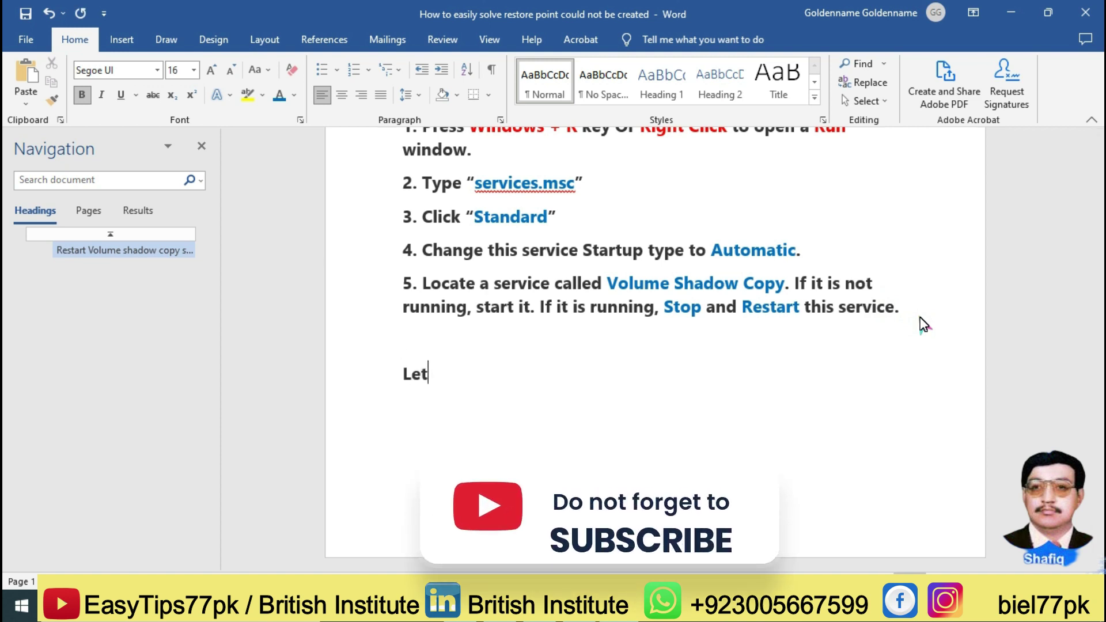
pyautogui.write("'s do pr")
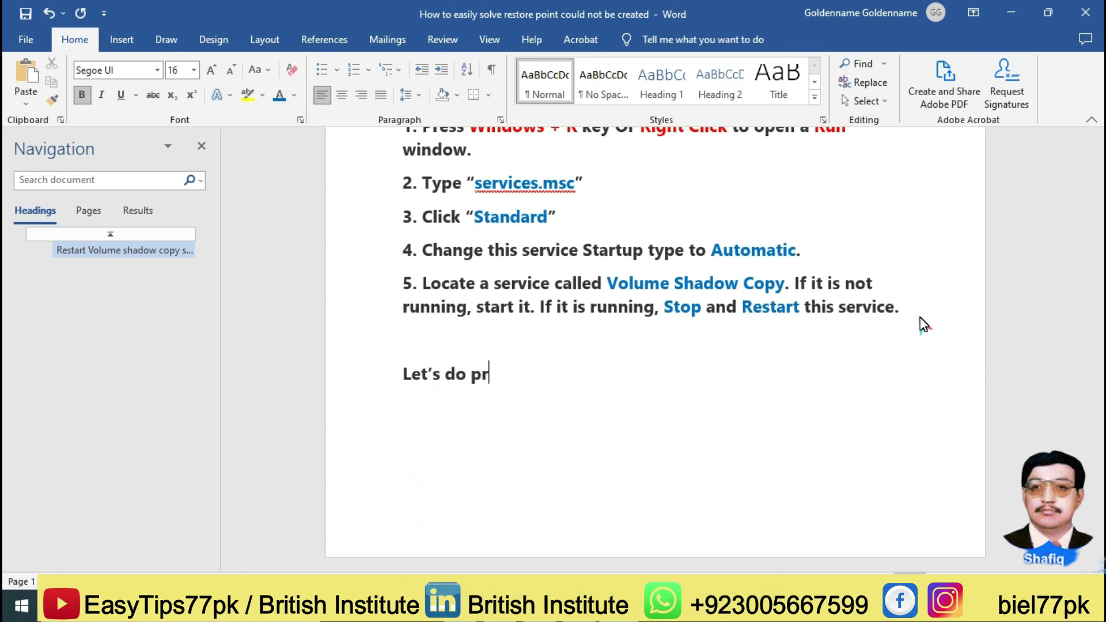
pyautogui.write('actical')
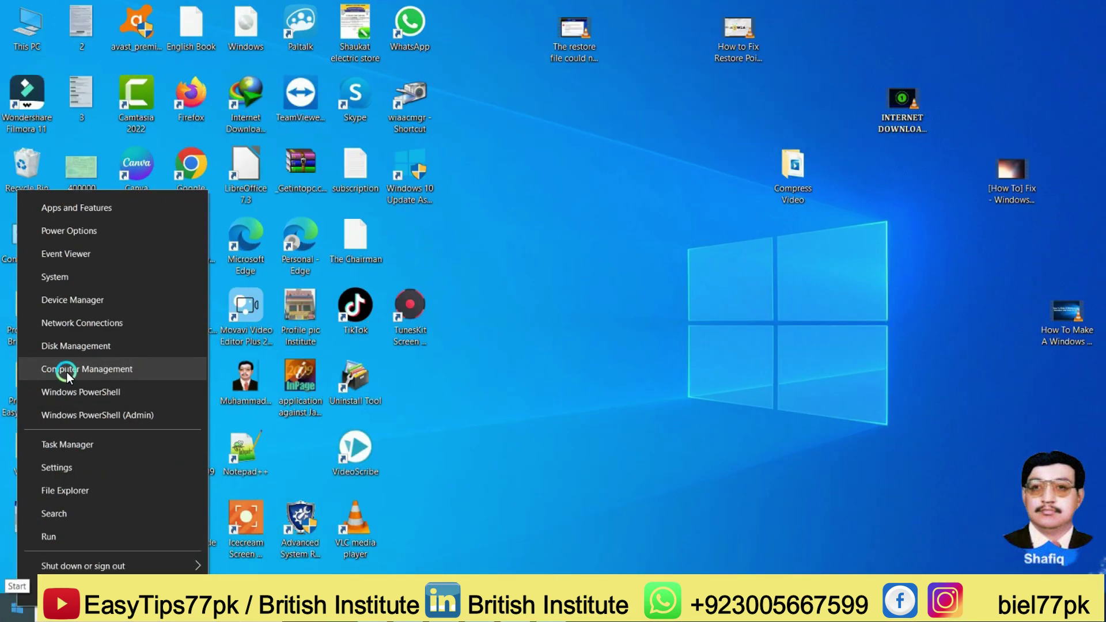
# Step: Open Computer Management and display the Services list under Services and Applications in the Standard view
pyautogui.click(68, 375)
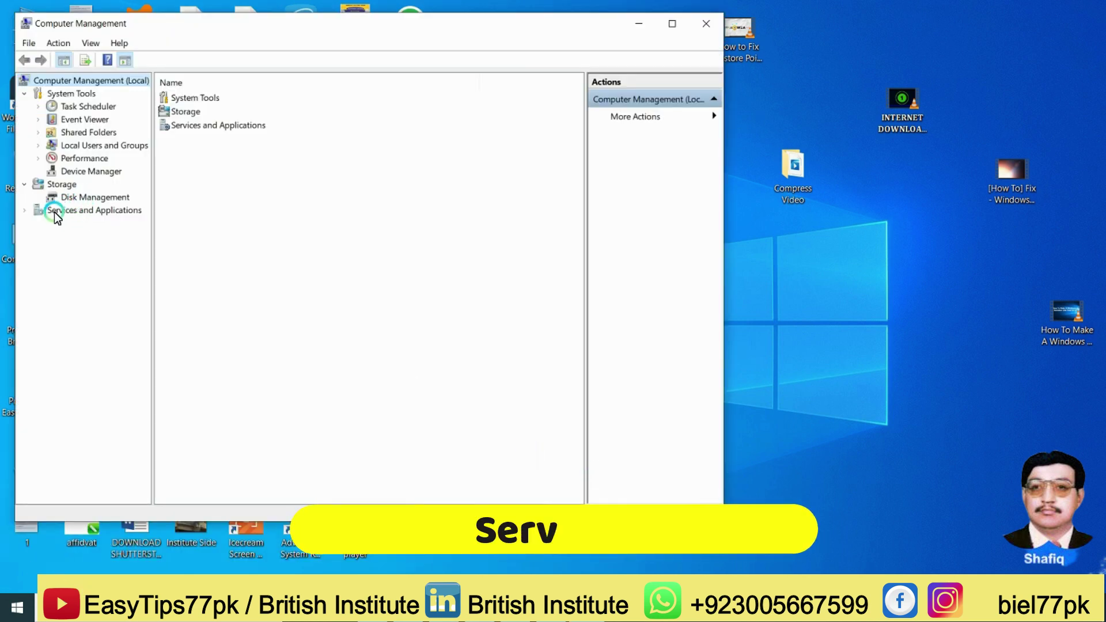
pyautogui.click(55, 210)
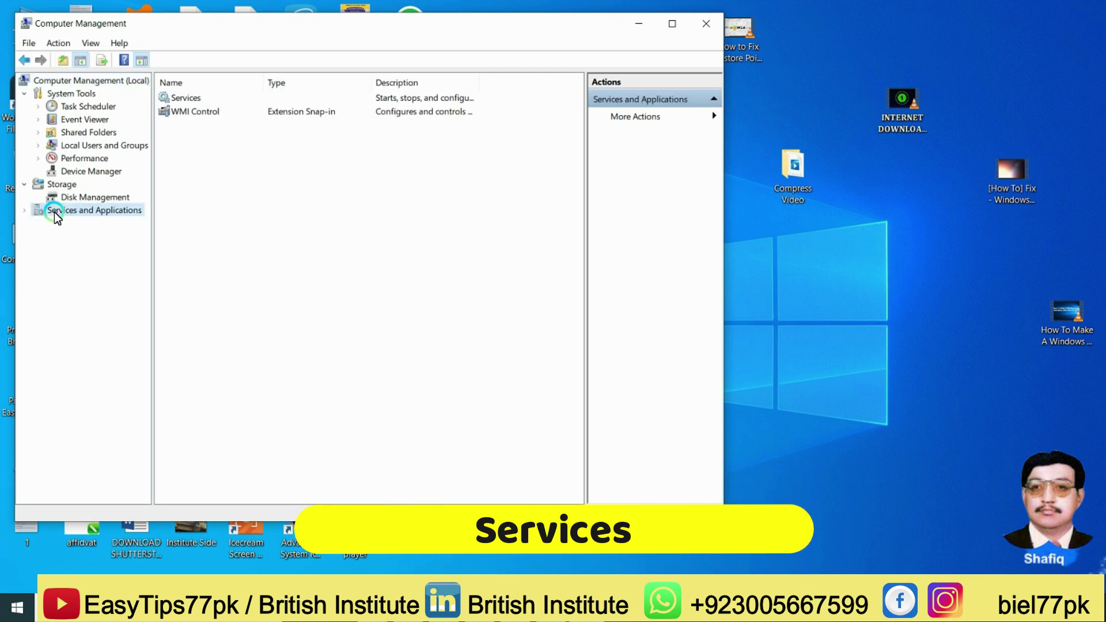
pyautogui.doubleClick(54, 212)
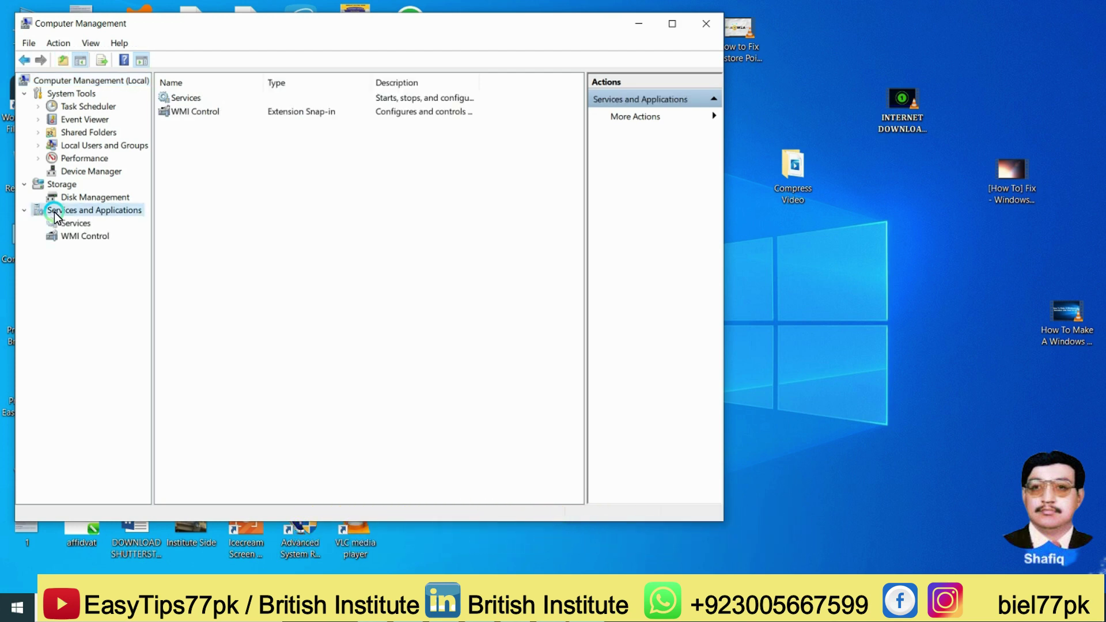
pyautogui.click(69, 227)
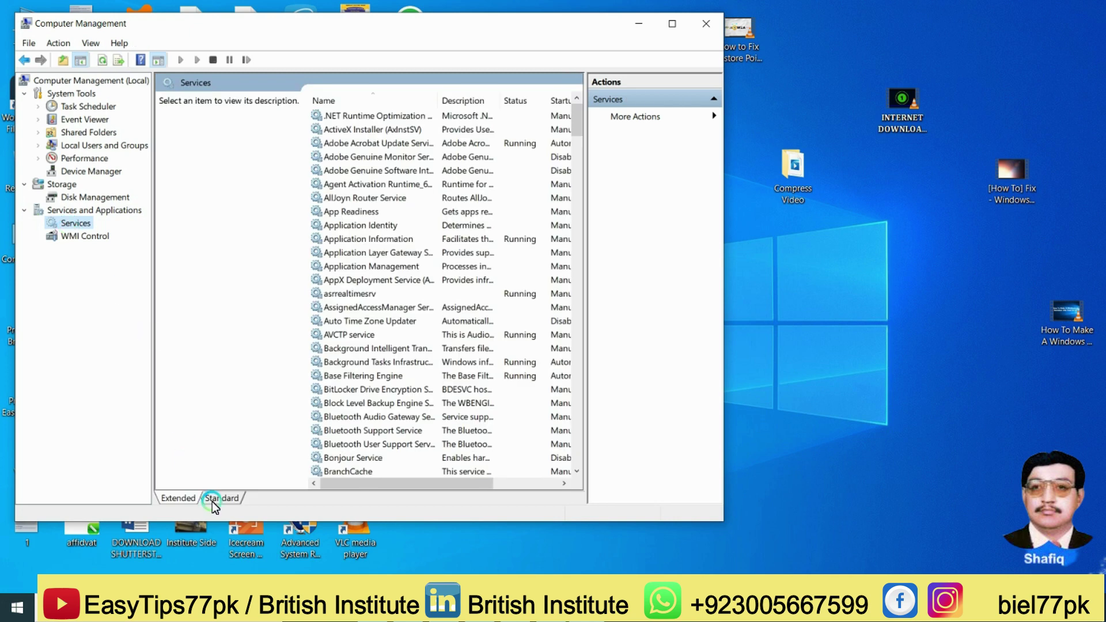
pyautogui.click(224, 499)
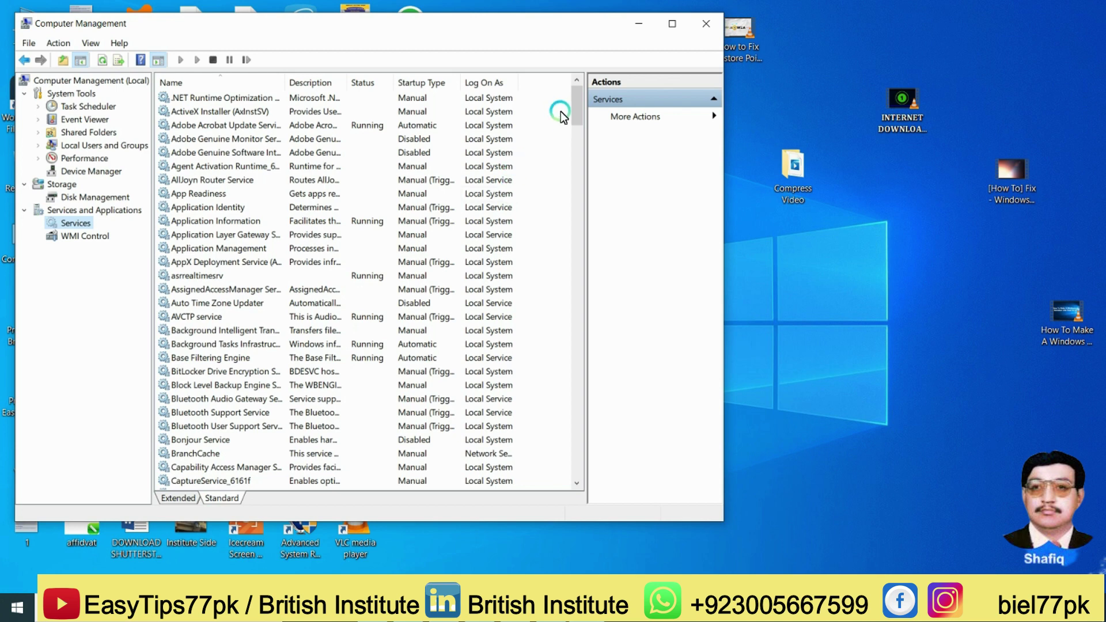
# Step: Locate and select the Volume Shadow Copy service in the list, and close Computer Management
pyautogui.moveTo(579, 112); pyautogui.dragTo(579, 398)
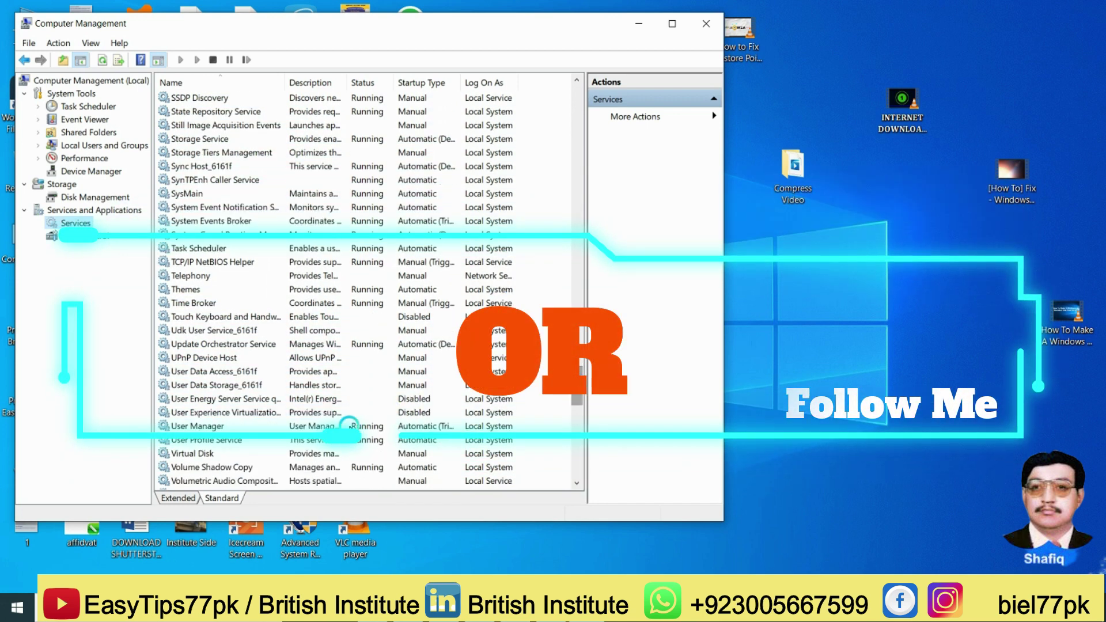
pyautogui.click(217, 467)
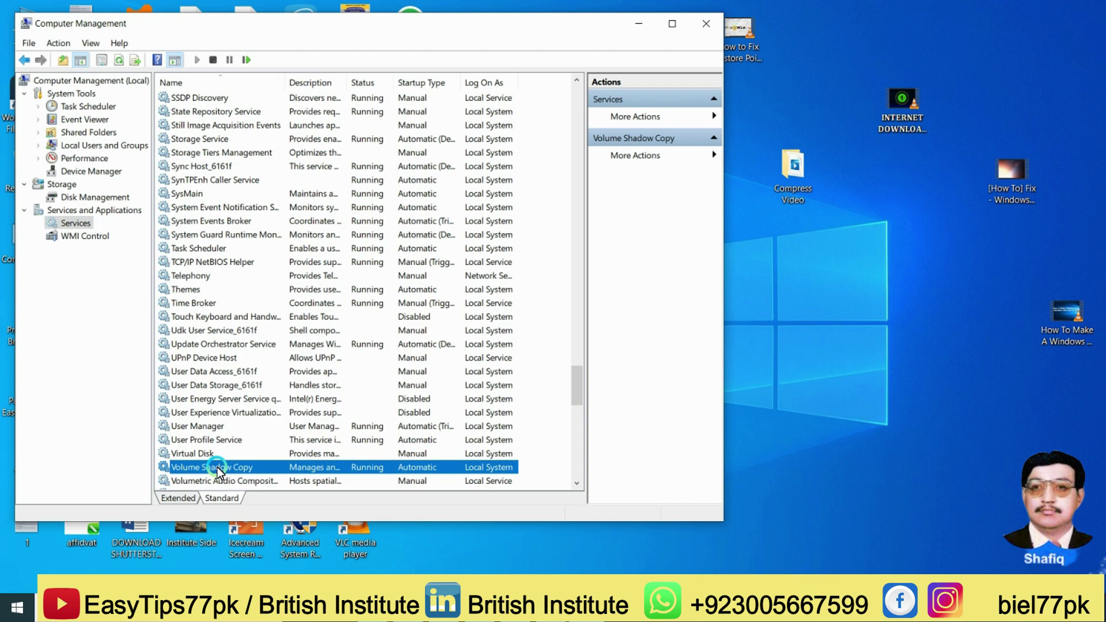
pyautogui.click(706, 23)
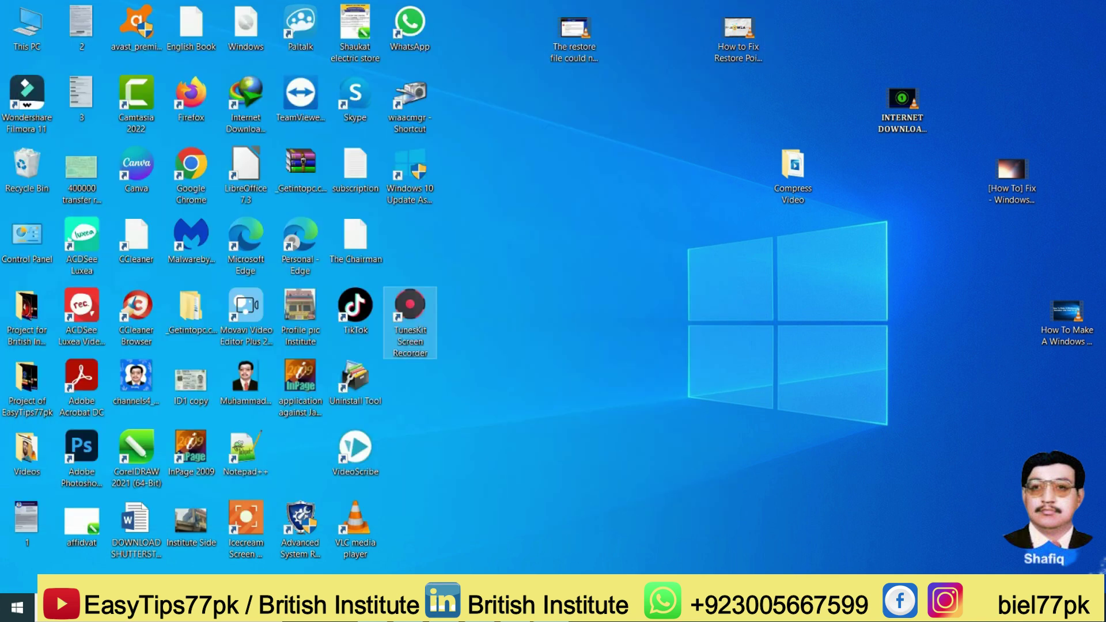
pyautogui.doubleClick(1066, 317)
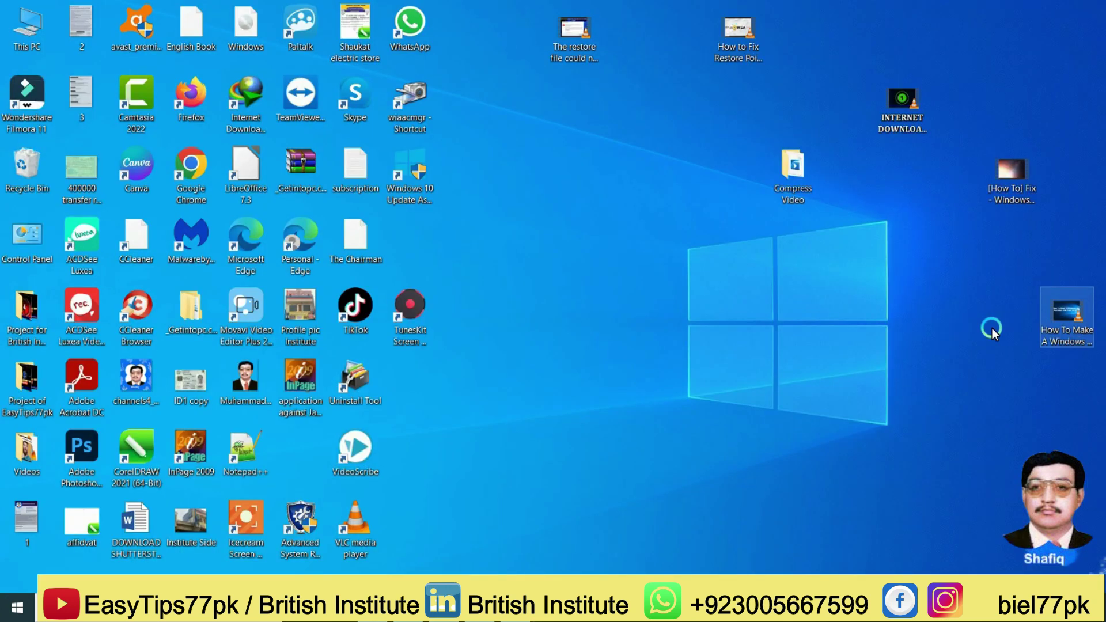
# Step: Open the Services console by running services.msc
pyautogui.rightClick(17, 604)
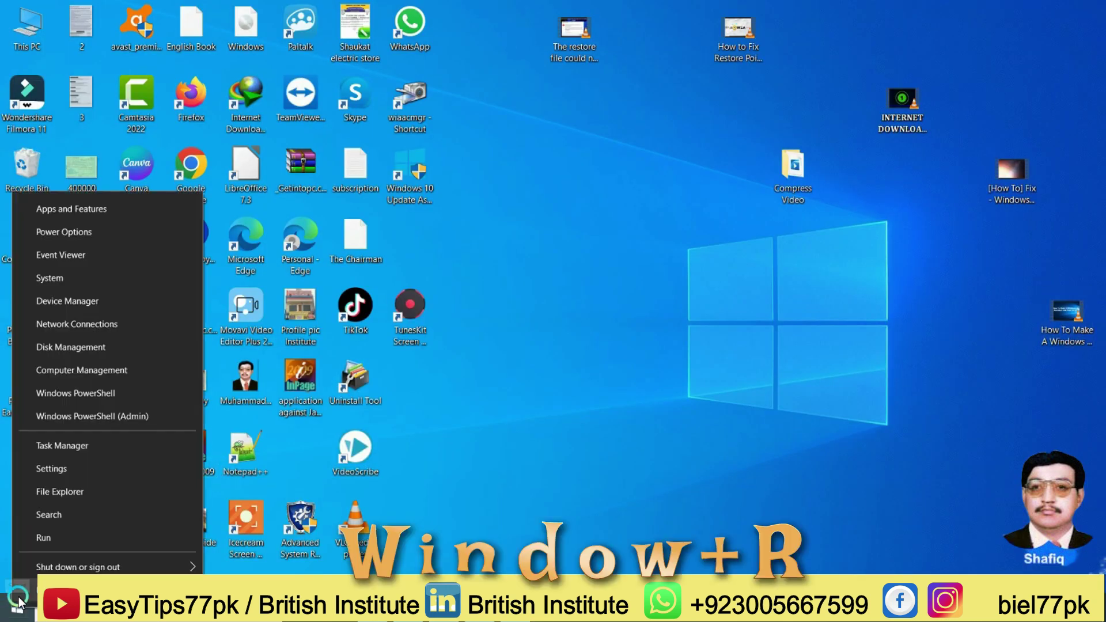
pyautogui.click(34, 537)
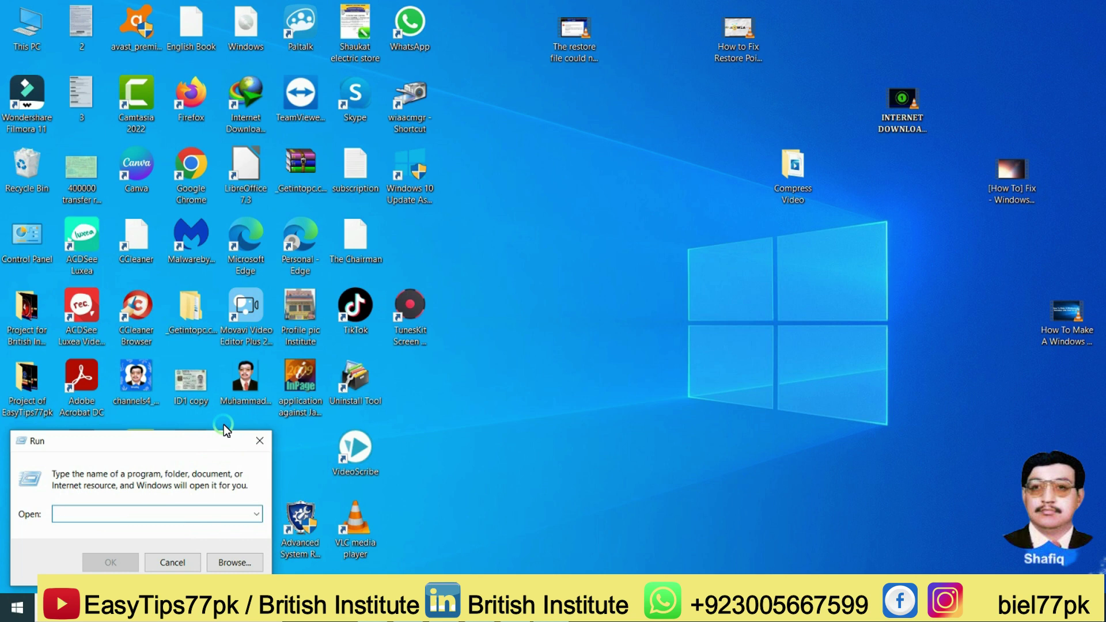
pyautogui.write('ser')
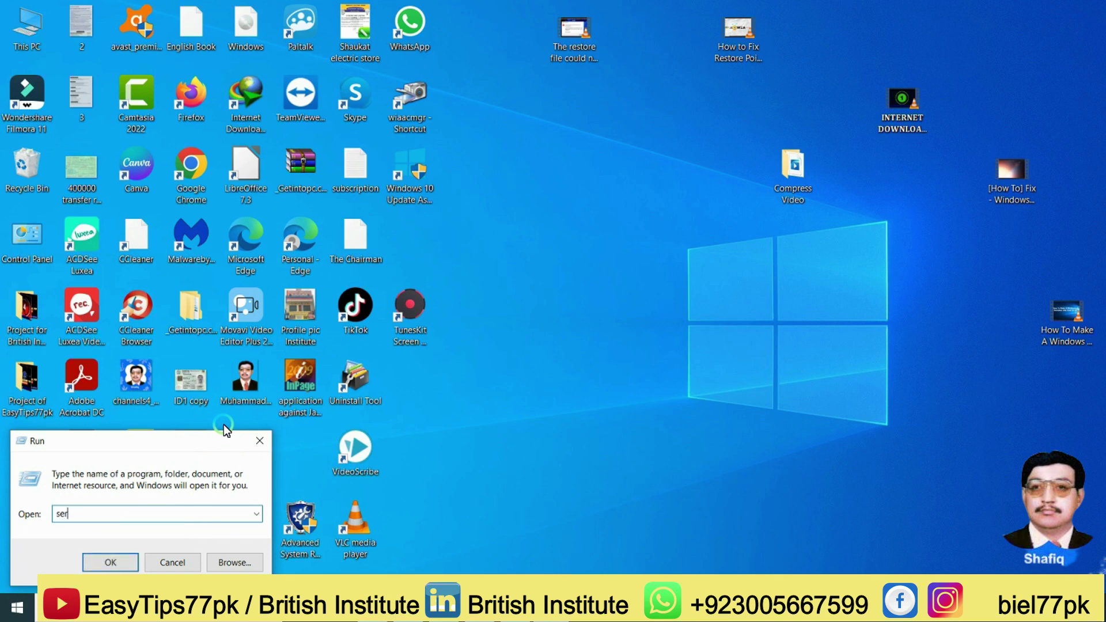
pyautogui.write('vices')
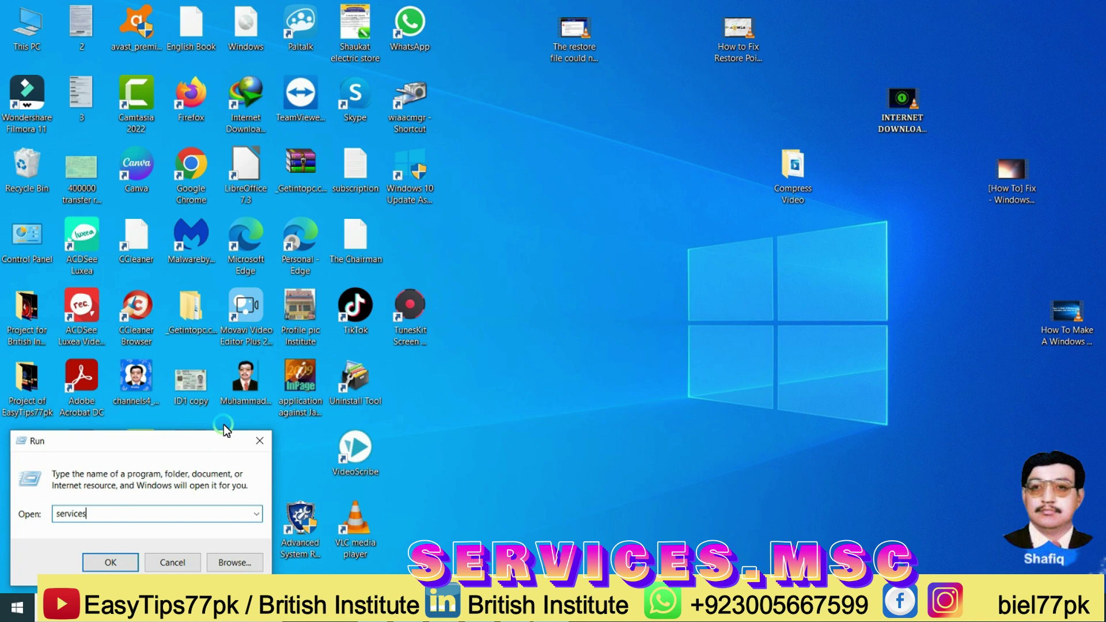
pyautogui.write('.msc')
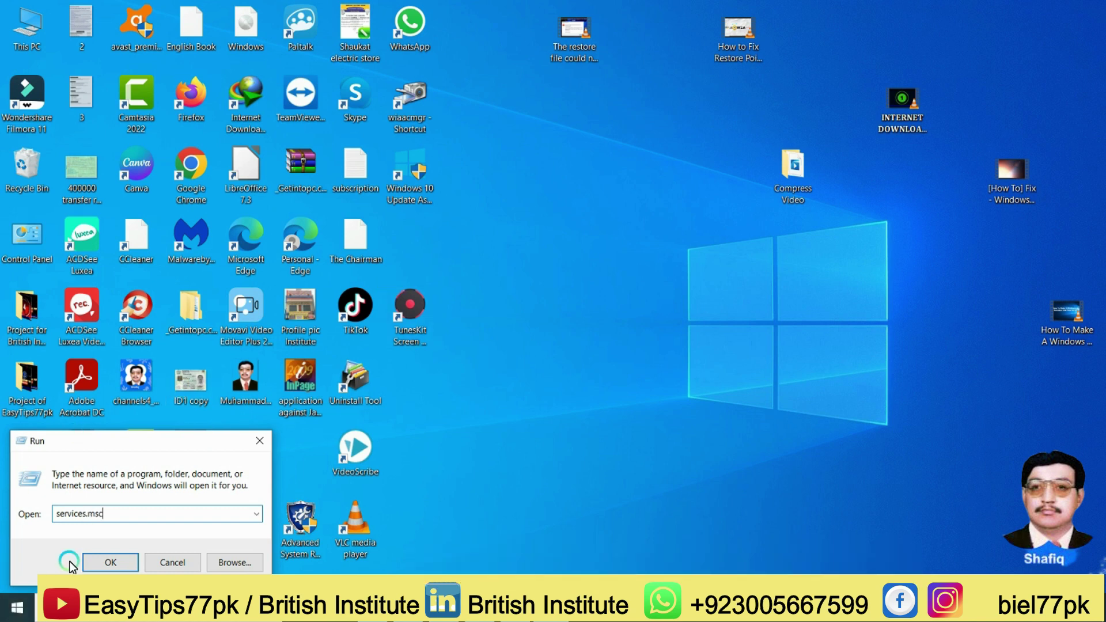
pyautogui.click(108, 568)
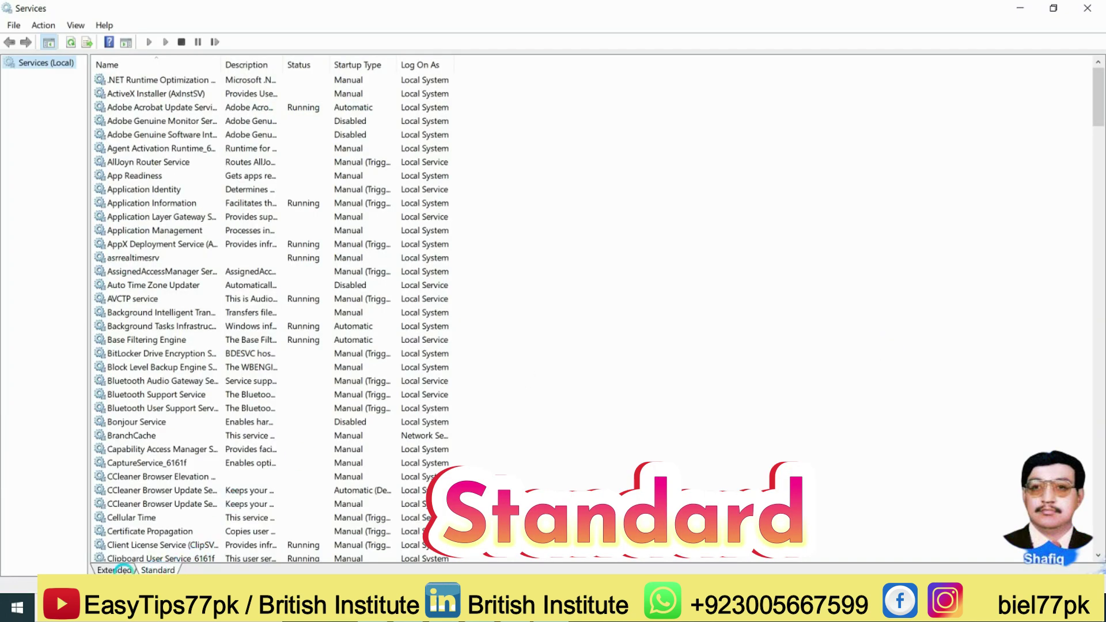
# Step: Show the services list in the Standard view and open the properties of the Volume Shadow Copy service
pyautogui.click(113, 570)
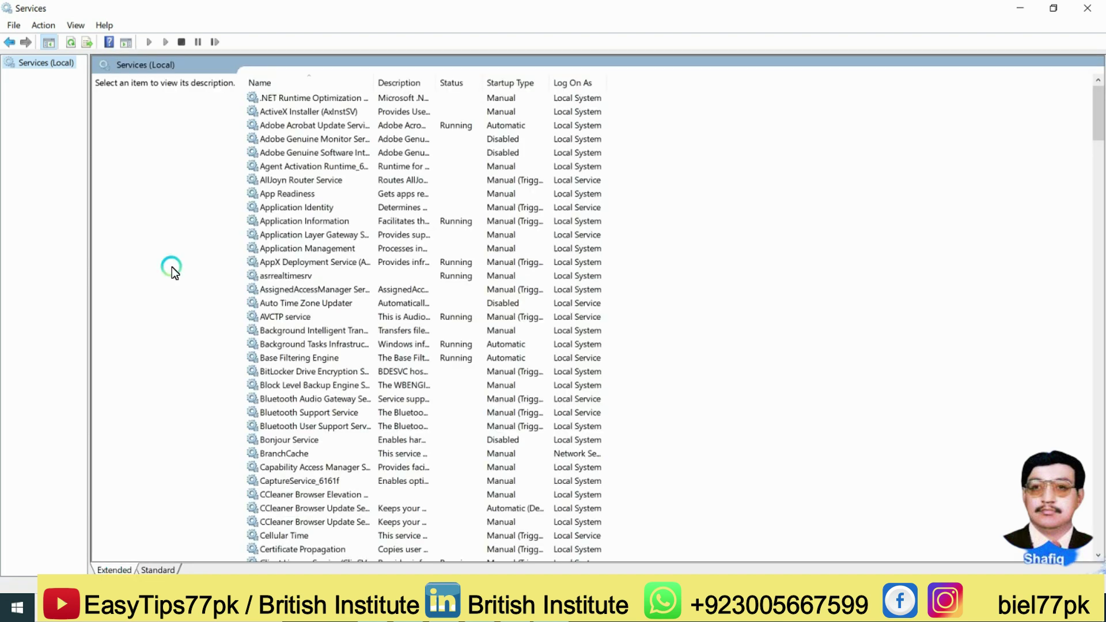
pyautogui.click(160, 569)
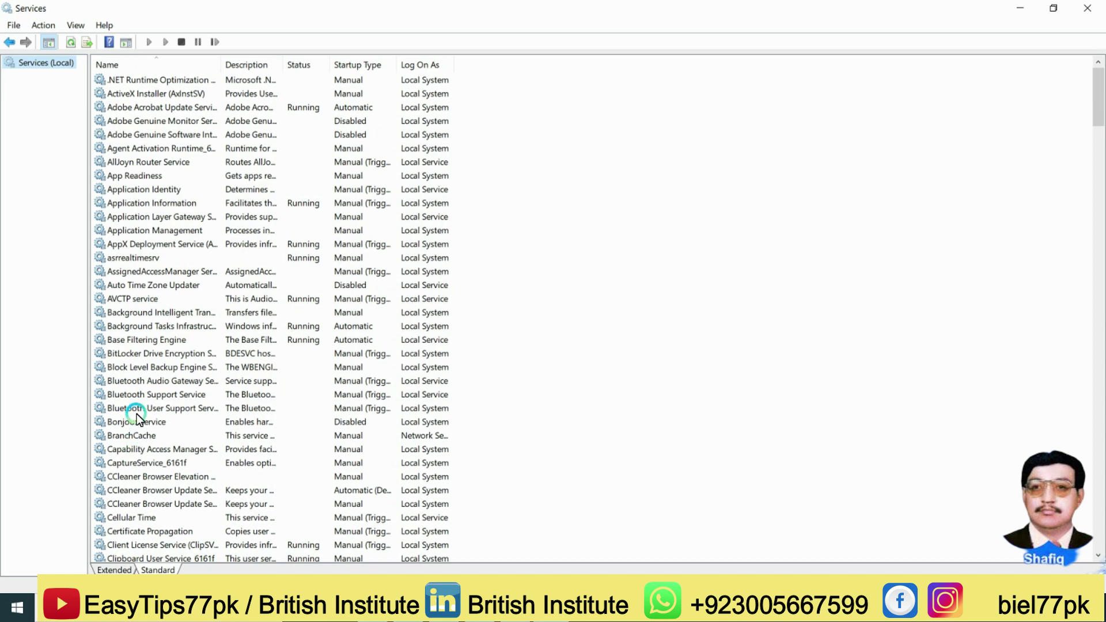
pyautogui.scroll(-18, 138, 416)
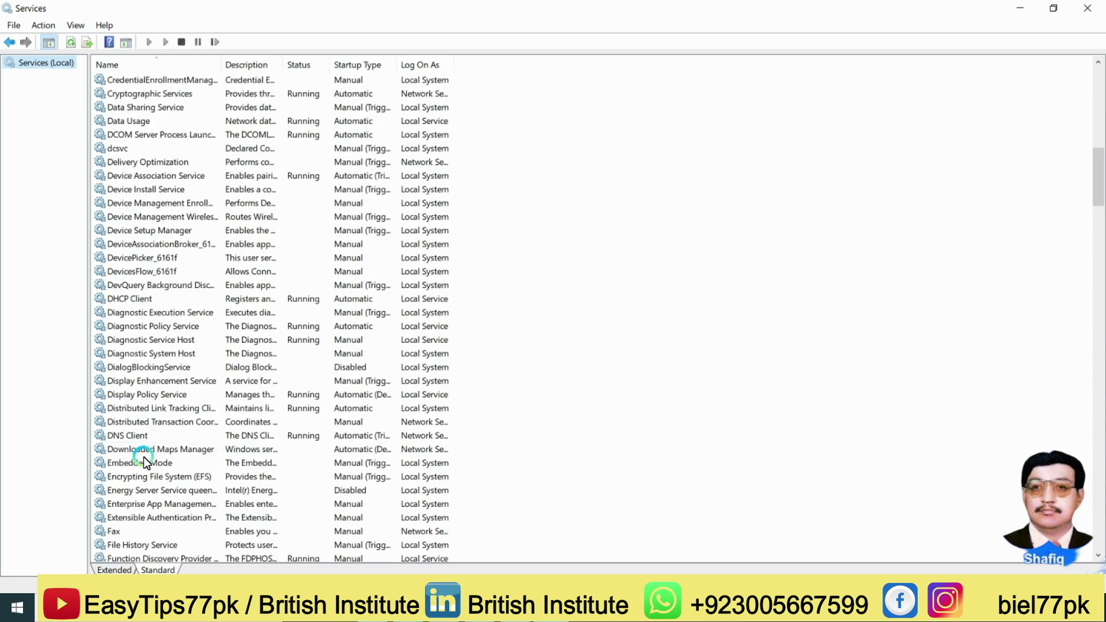
pyautogui.scroll(-20, 143, 458)
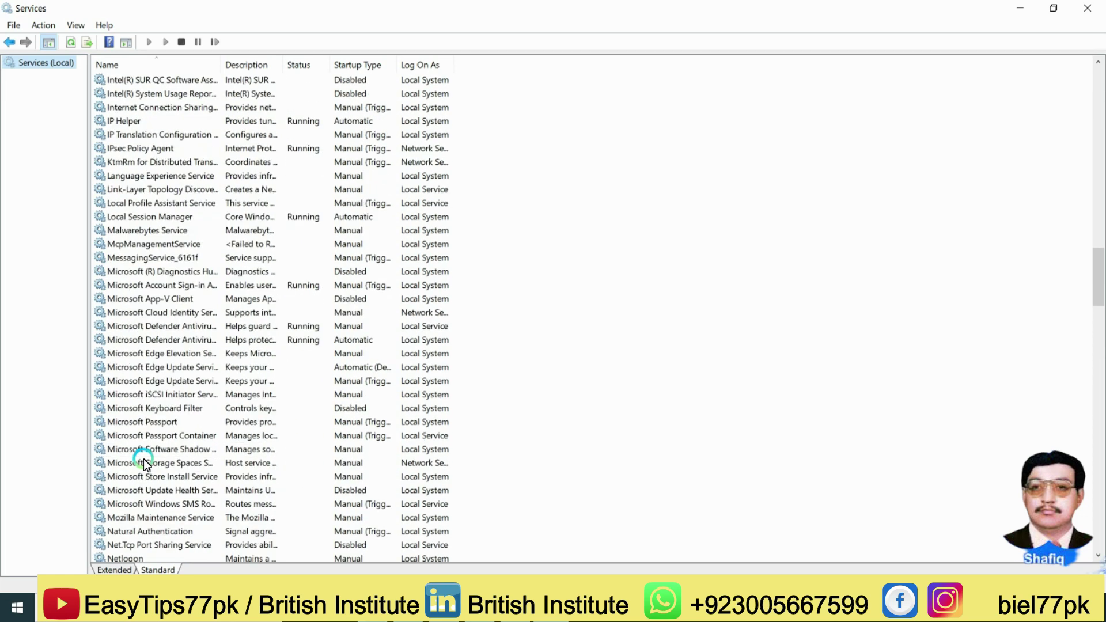
pyautogui.scroll(-17, 143, 459)
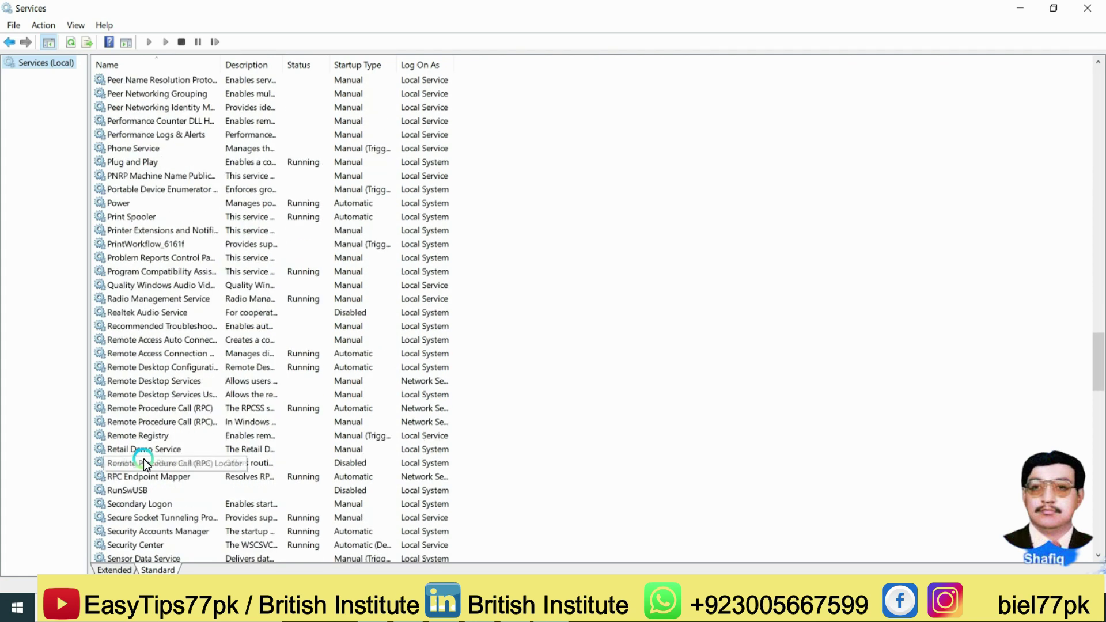
pyautogui.scroll(-5, 144, 459)
pyautogui.scroll(-6, 144, 459)
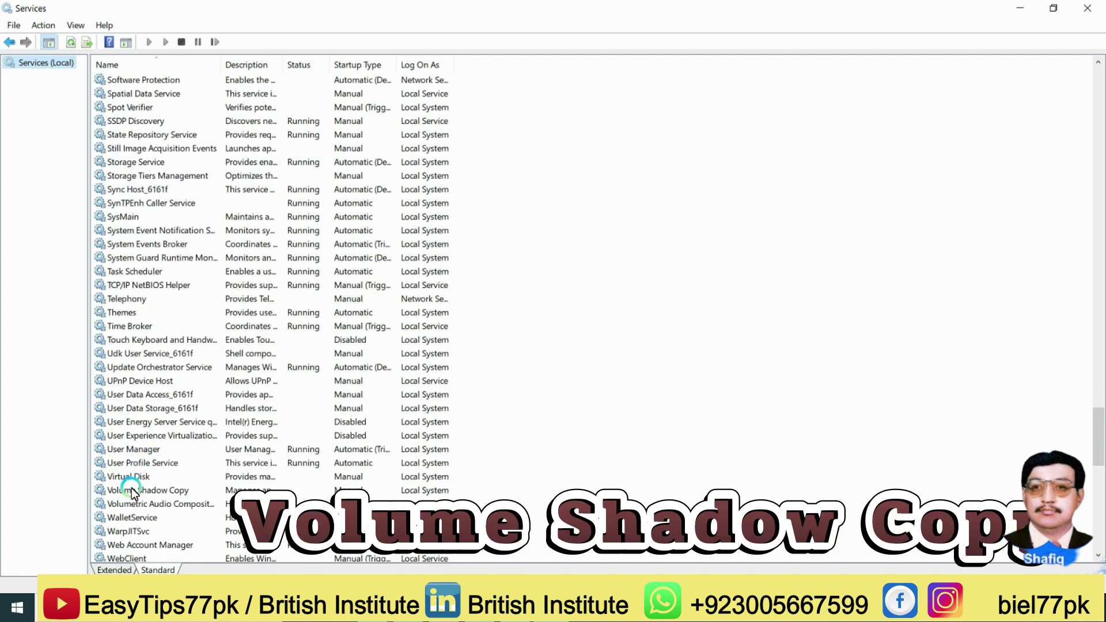
pyautogui.doubleClick(132, 494)
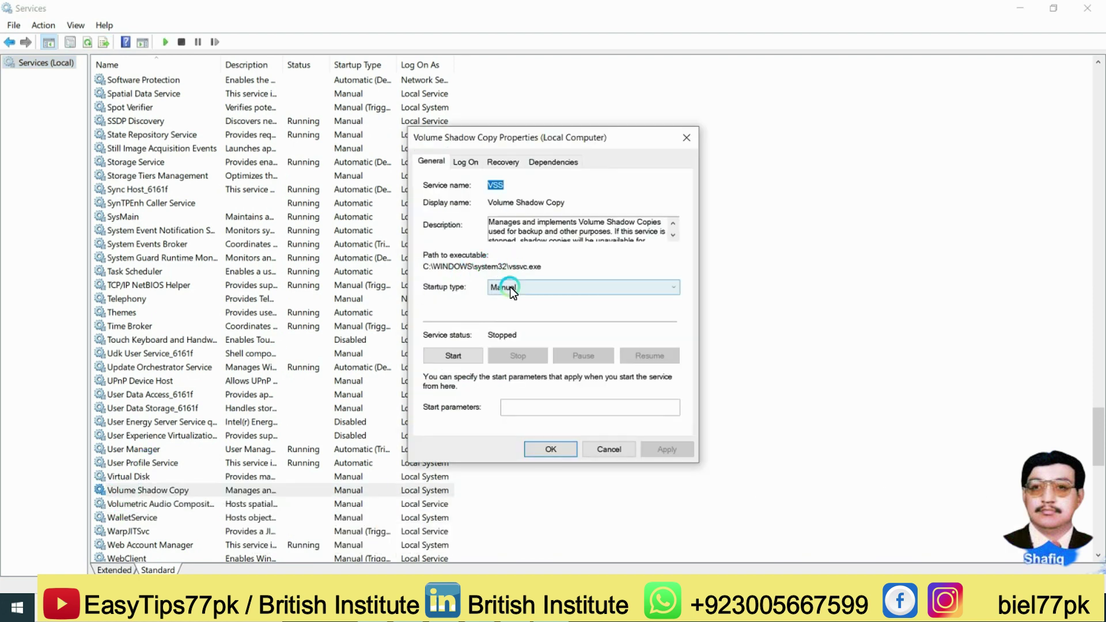
# Step: Set the Volume Shadow Copy service's startup type to Automatic and apply the change
pyautogui.click(506, 288)
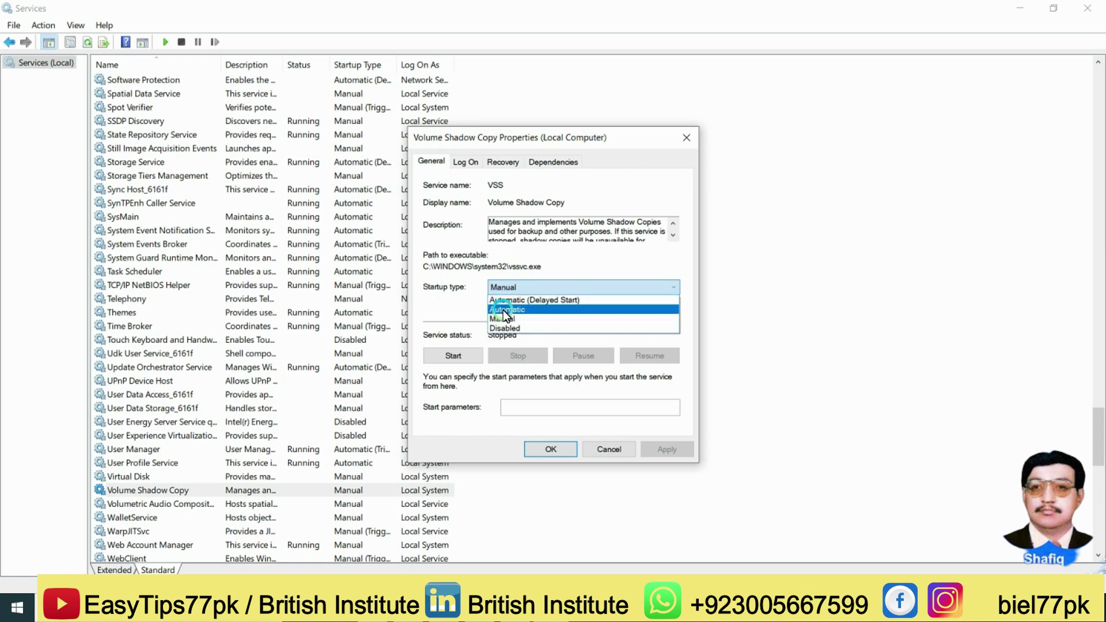
pyautogui.click(503, 310)
pyautogui.click(471, 358)
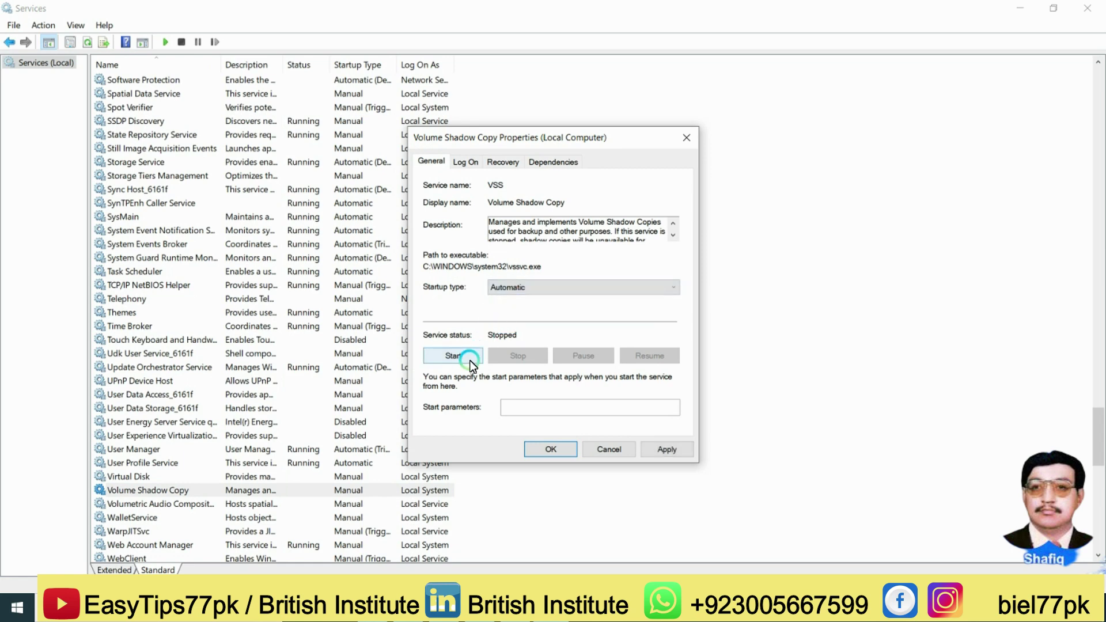
pyautogui.click(692, 453)
pyautogui.click(670, 447)
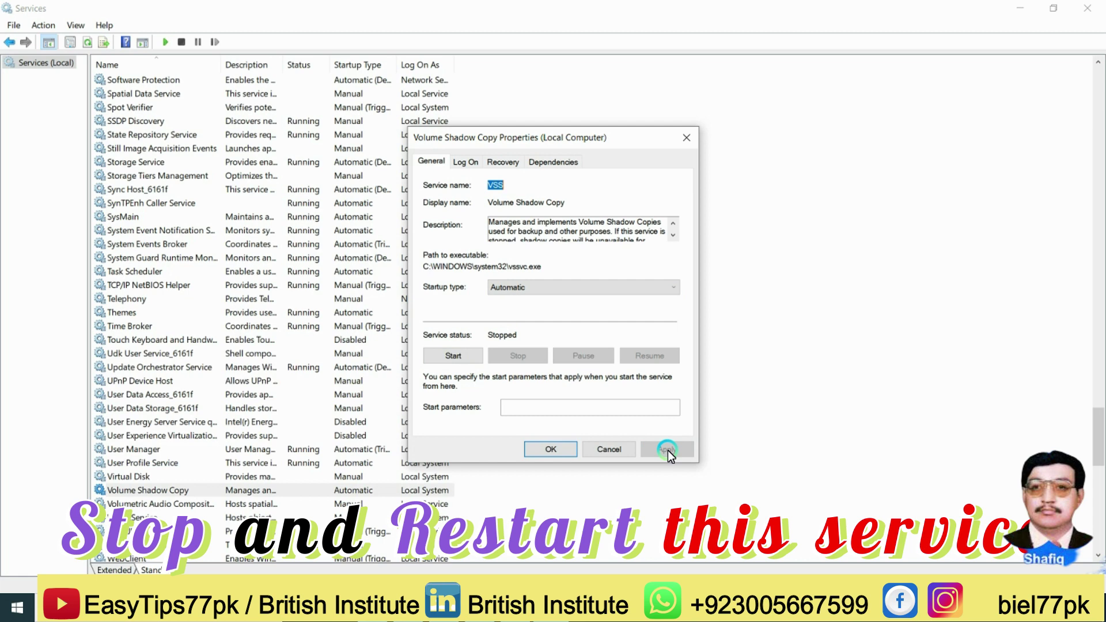
# Step: Start the Volume Shadow Copy service and close its properties with the settings accepted
pyautogui.click(458, 356)
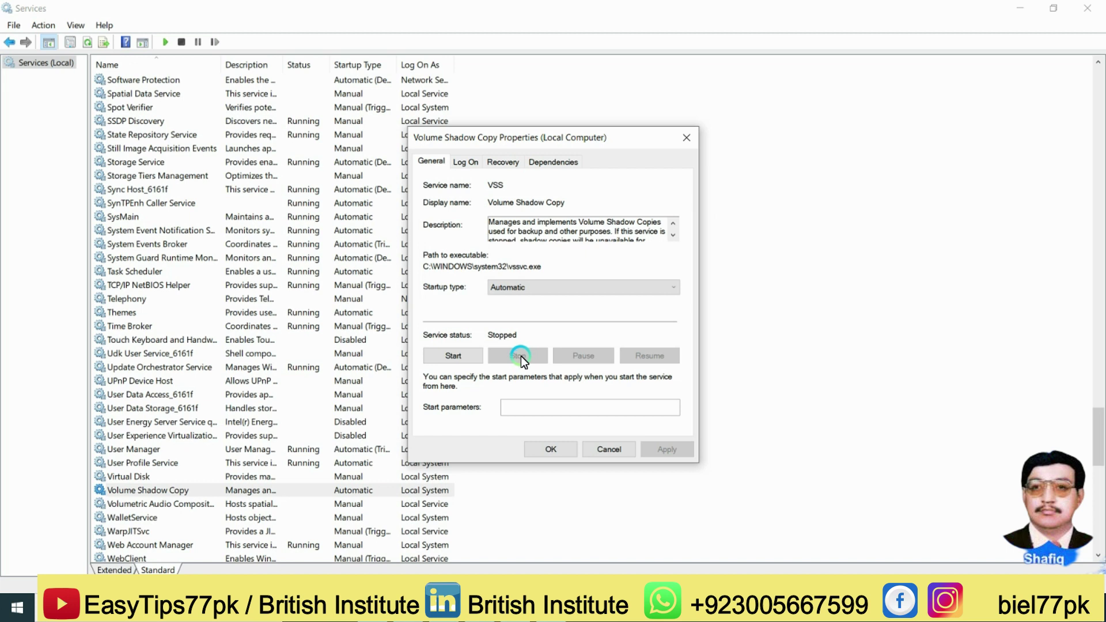
pyautogui.press('Escape')
pyautogui.rightClick(159, 492)
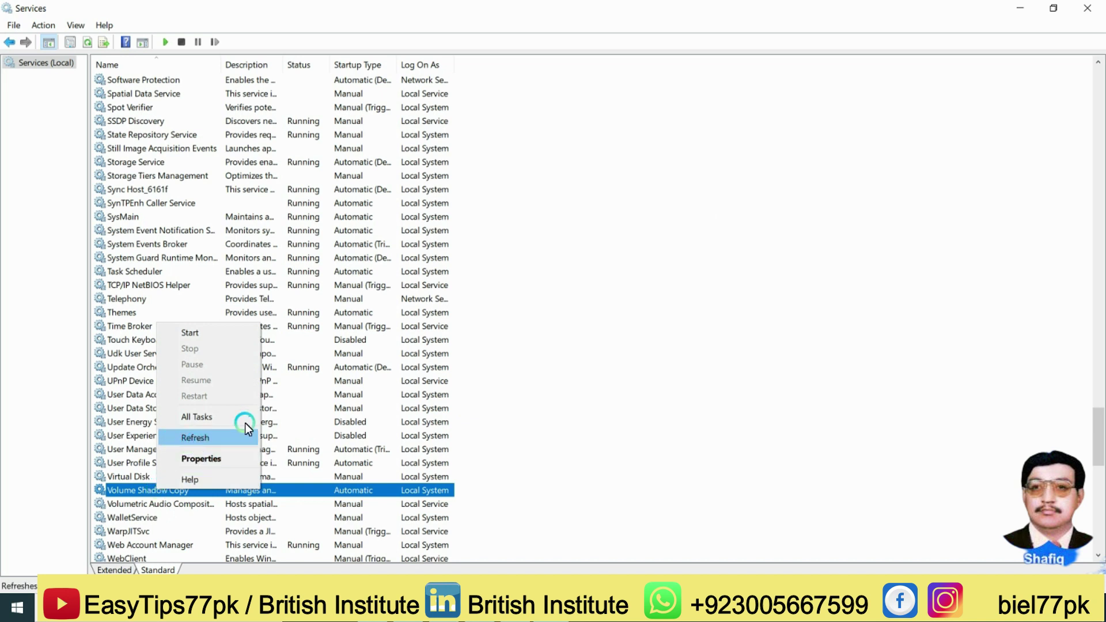
pyautogui.click(212, 334)
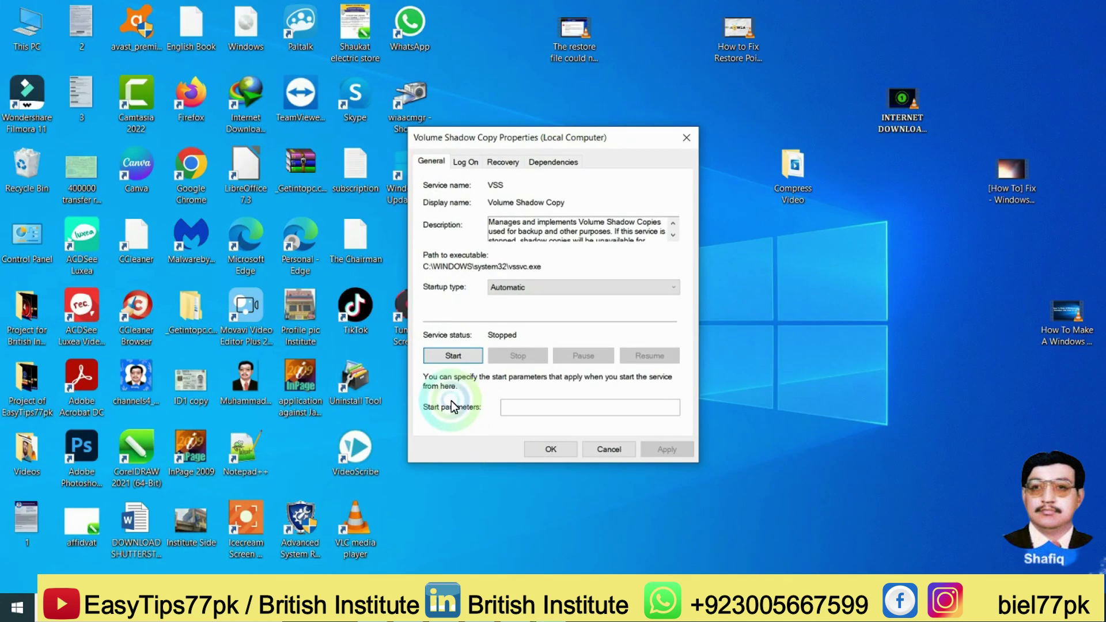
pyautogui.click(447, 355)
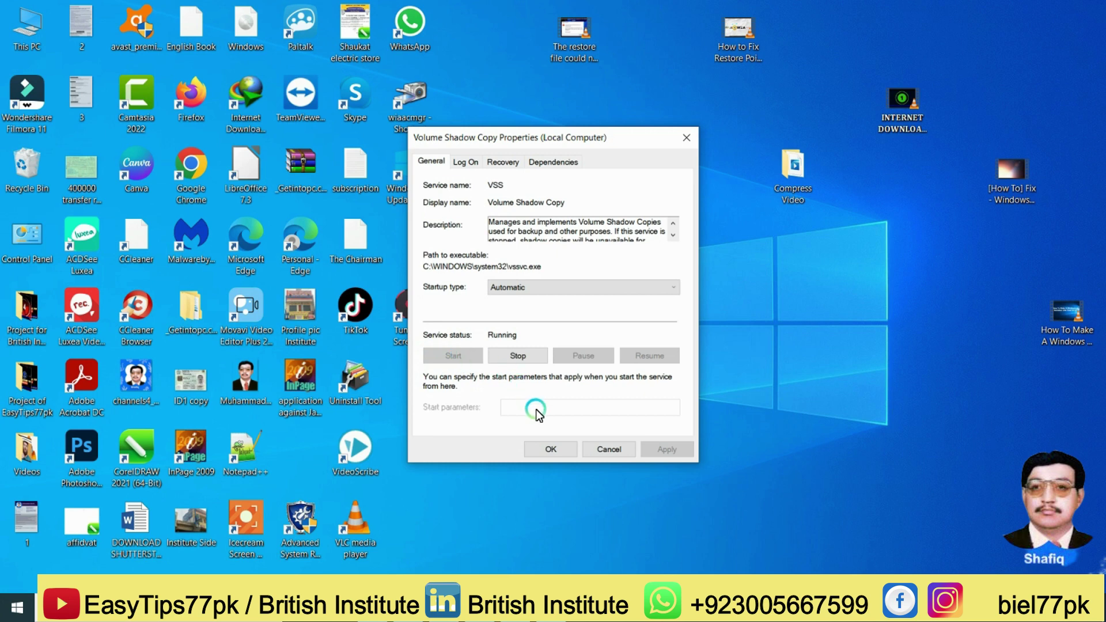
pyautogui.click(551, 450)
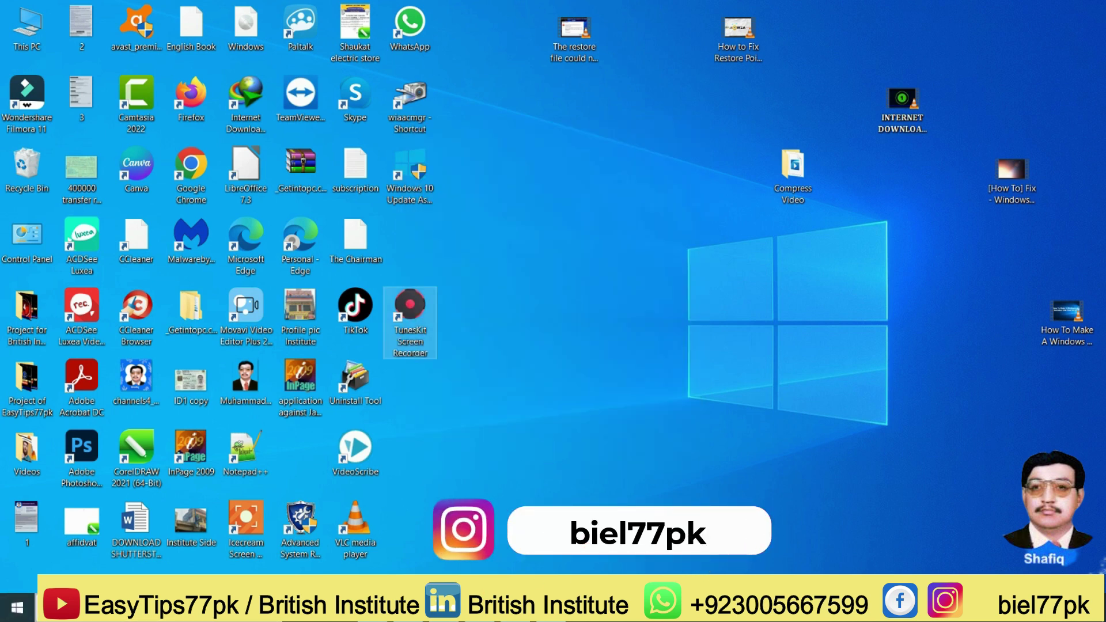
# Step: Search Windows for "create", open the Create a restore point settings and select Local Disk (C:) (System)
pyautogui.click(17, 607)
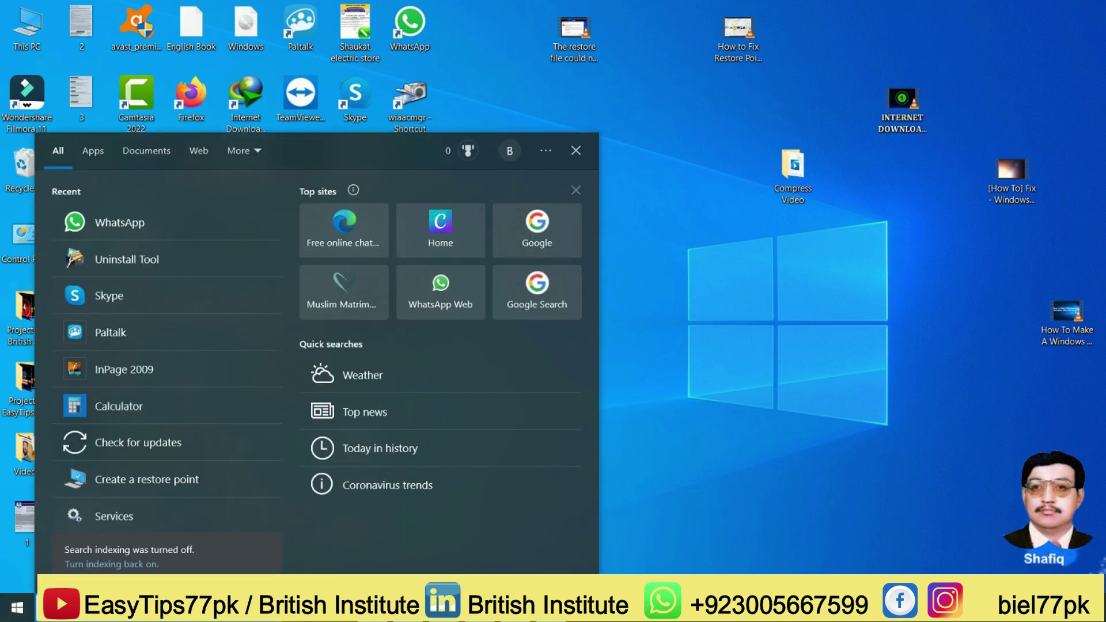
pyautogui.write('create')
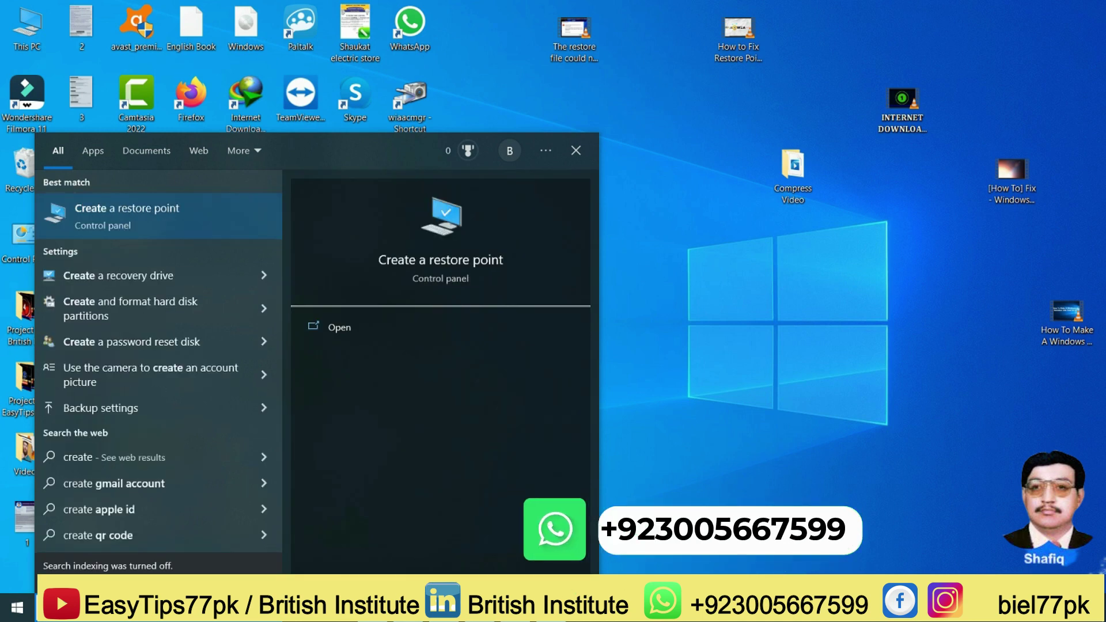
pyautogui.click(135, 208)
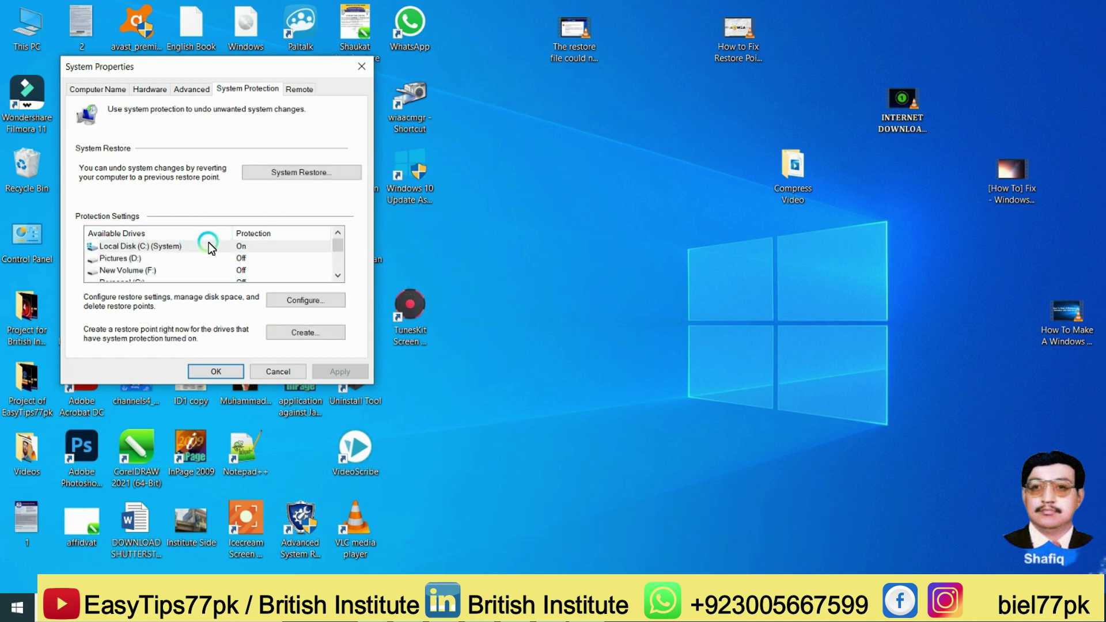
pyautogui.click(214, 247)
# Step: Create a restore point with the description "last updated" and close System Properties
pyautogui.click(307, 332)
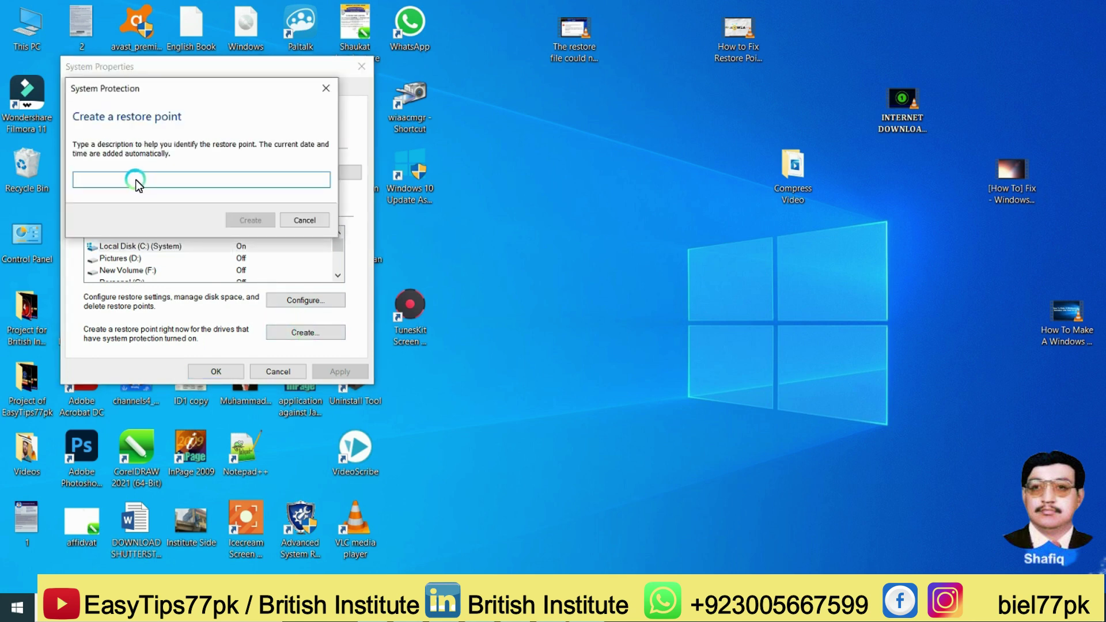
pyautogui.write('last updated')
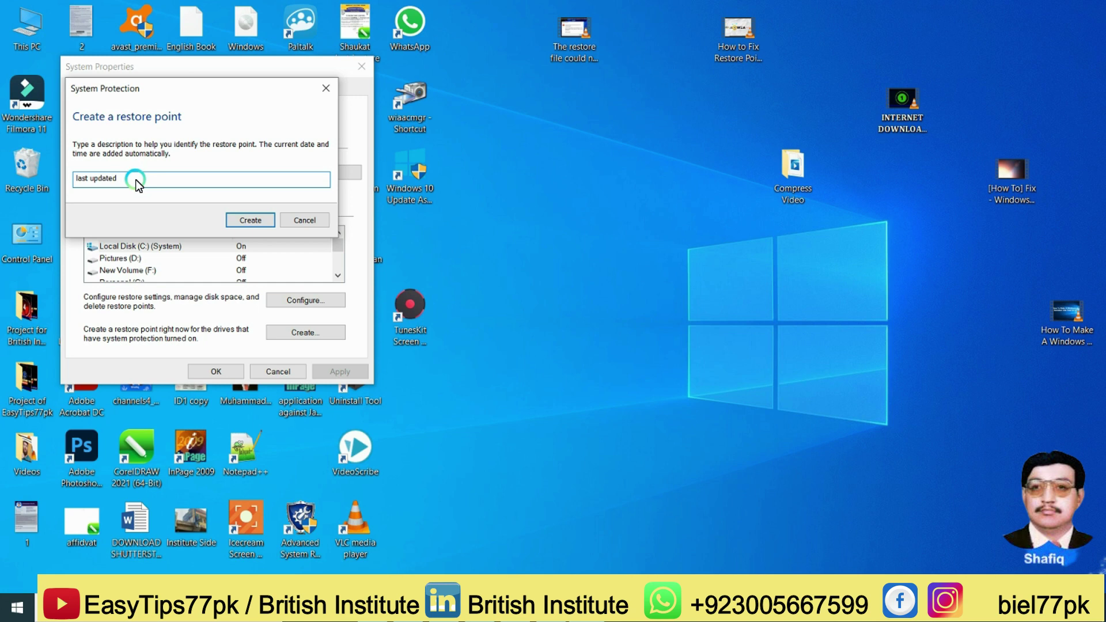
pyautogui.click(255, 220)
pyautogui.moveTo(344, 77); pyautogui.dragTo(596, 157)
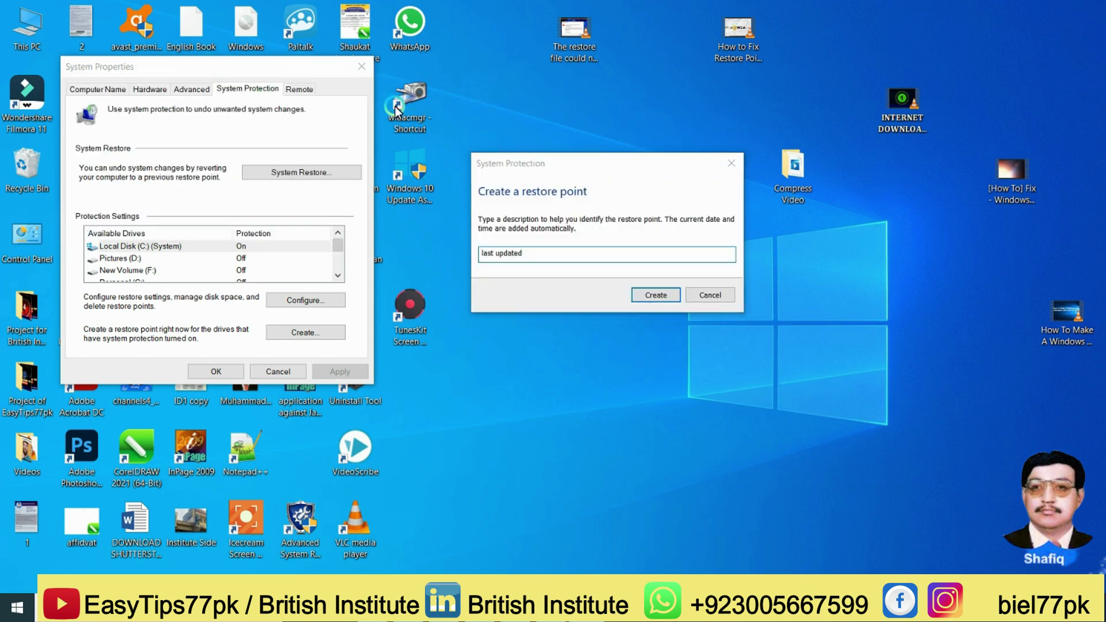
pyautogui.click(657, 295)
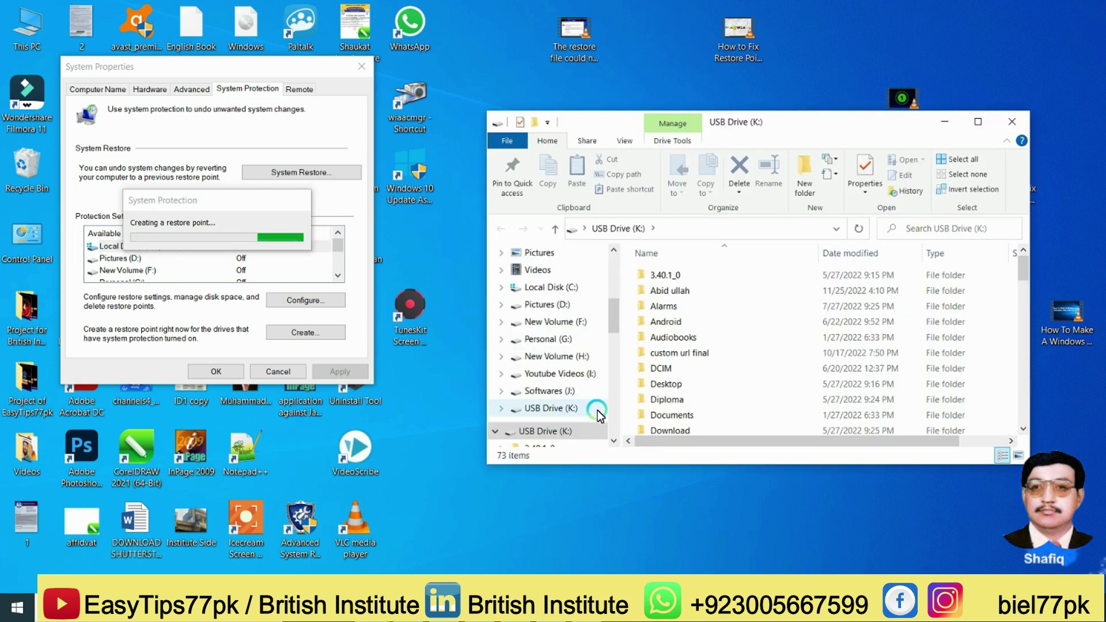
pyautogui.click(1012, 122)
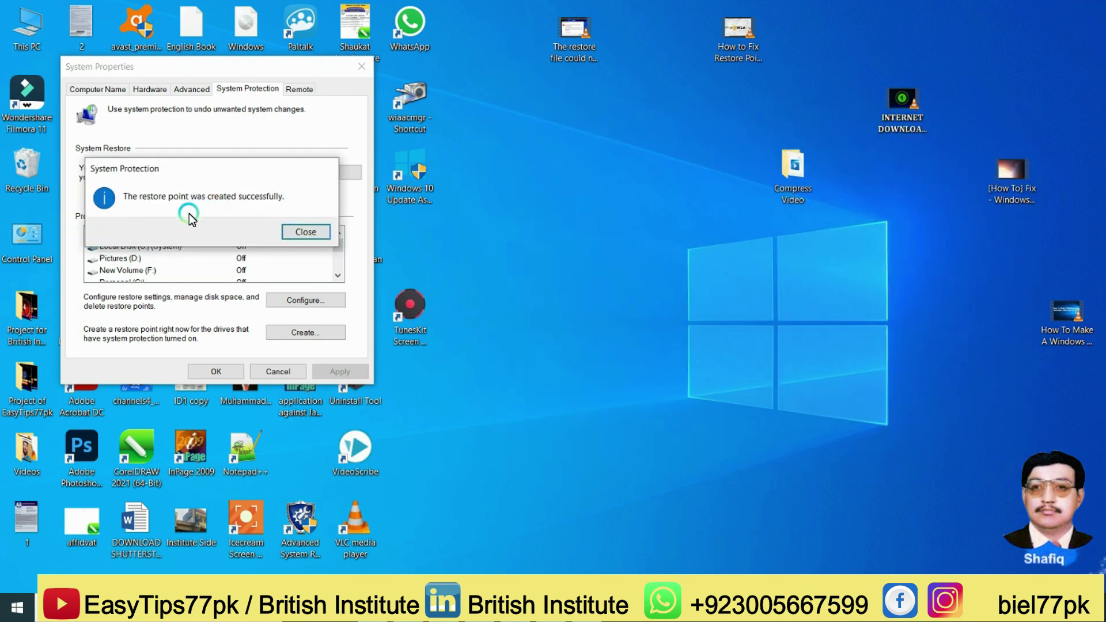
pyautogui.click(305, 233)
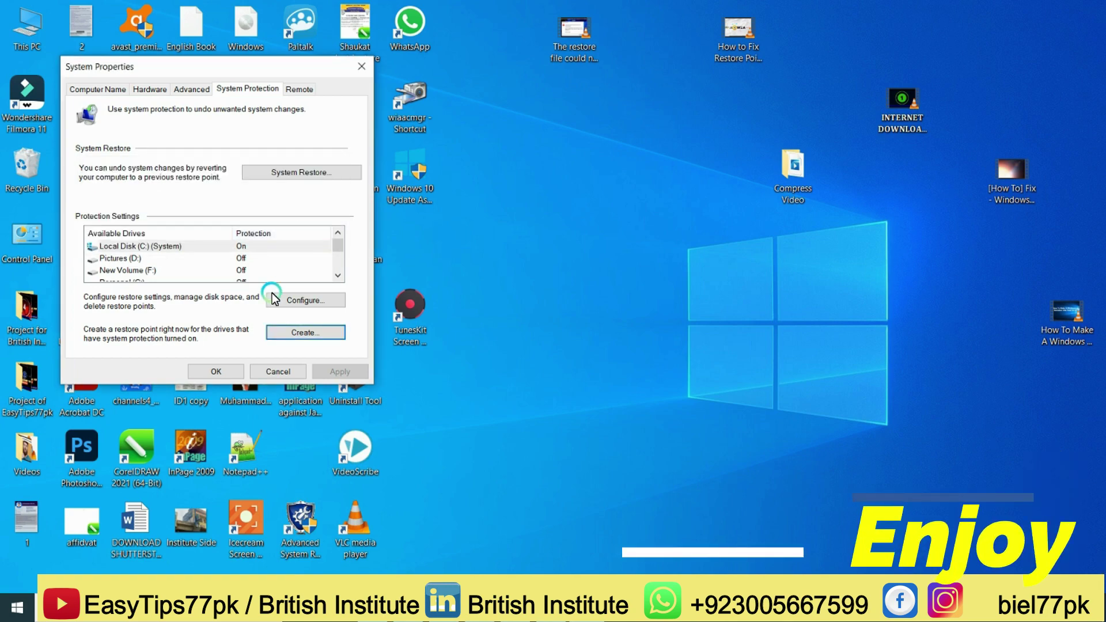
pyautogui.click(216, 371)
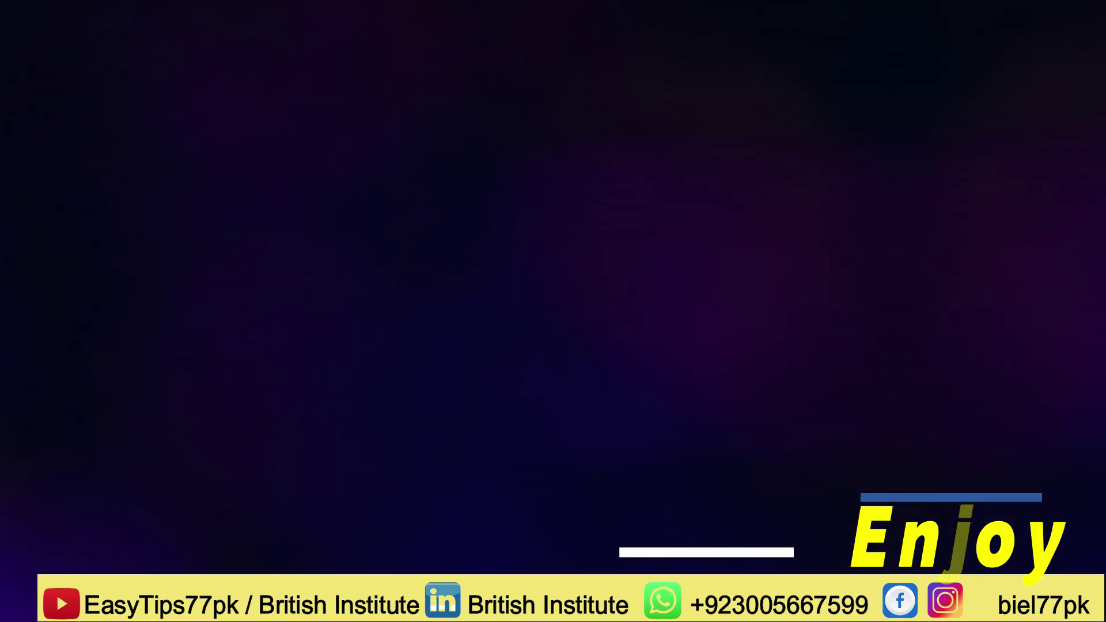